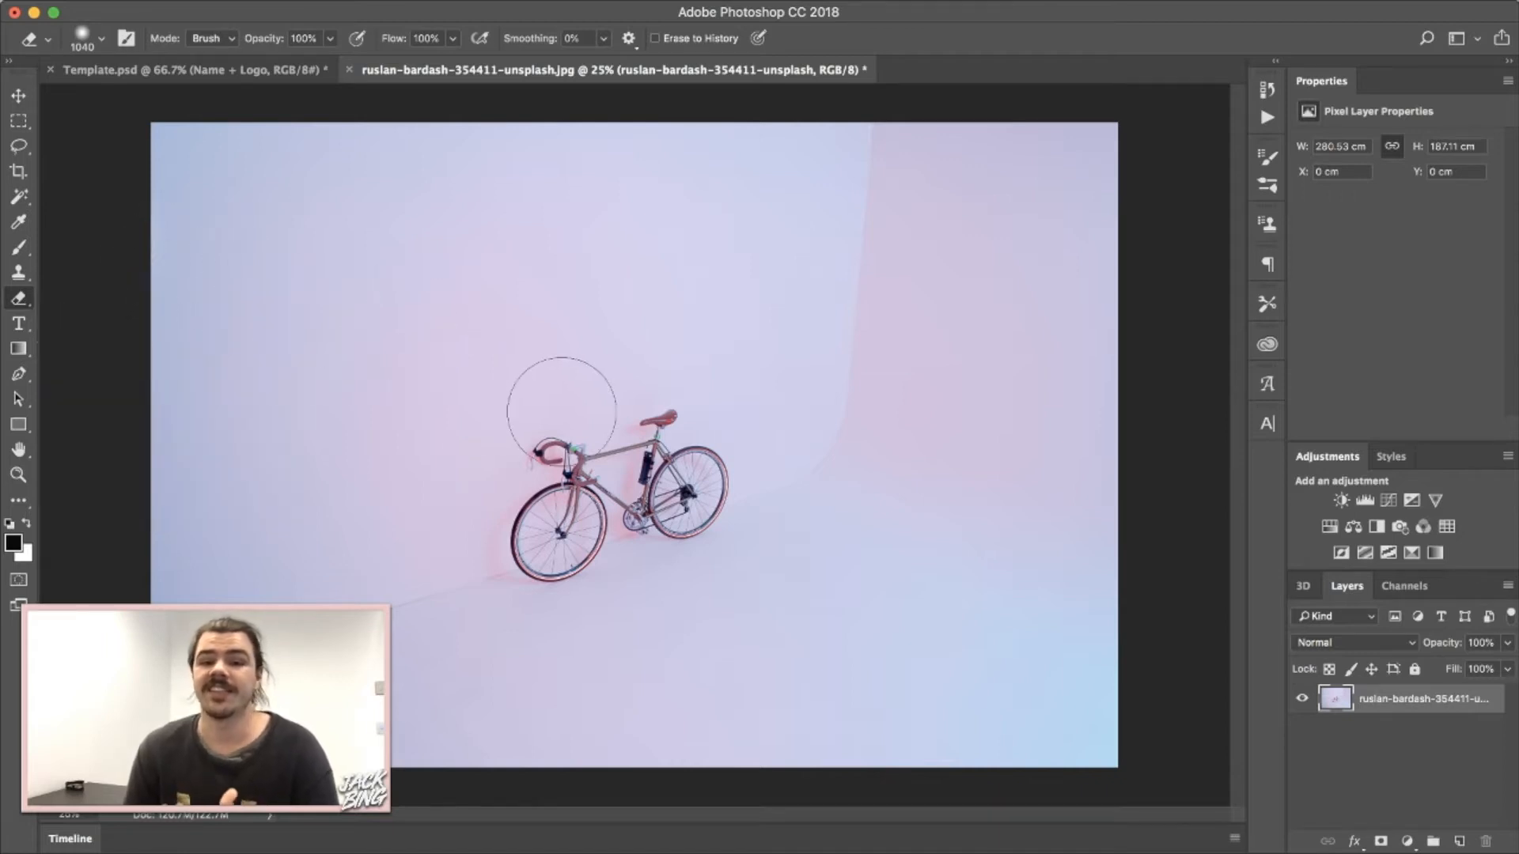
Step: Erase a large loop around and over the bicycle with the 1040 px eraser and undo the stroke
mouse_move(431, 310)
left_mouse_down()
mouse_move(533, 227)
mouse_move(697, 478)
left_mouse_up()
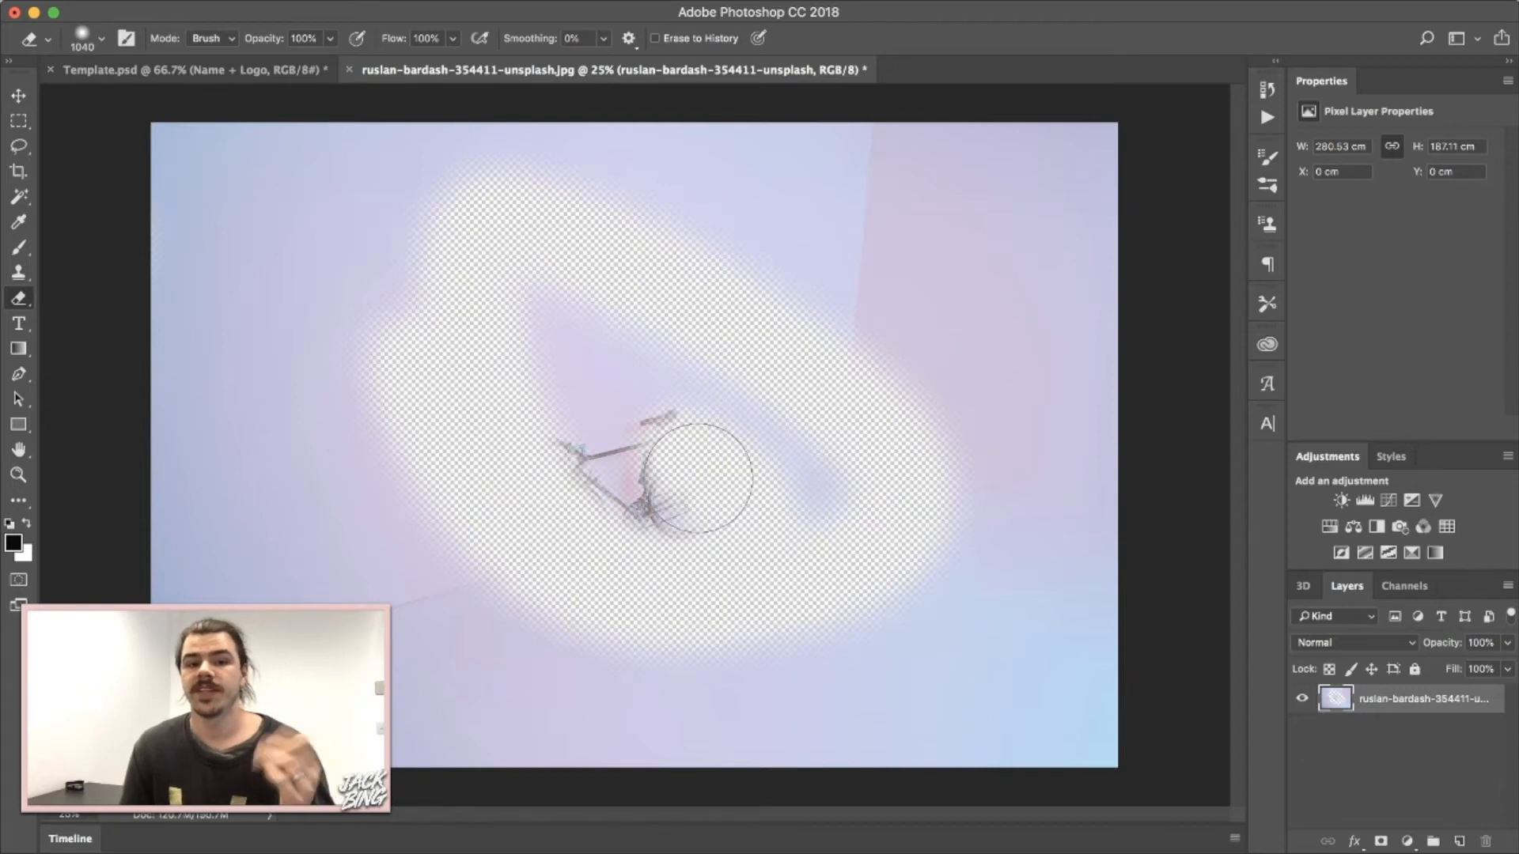
key("super+z")
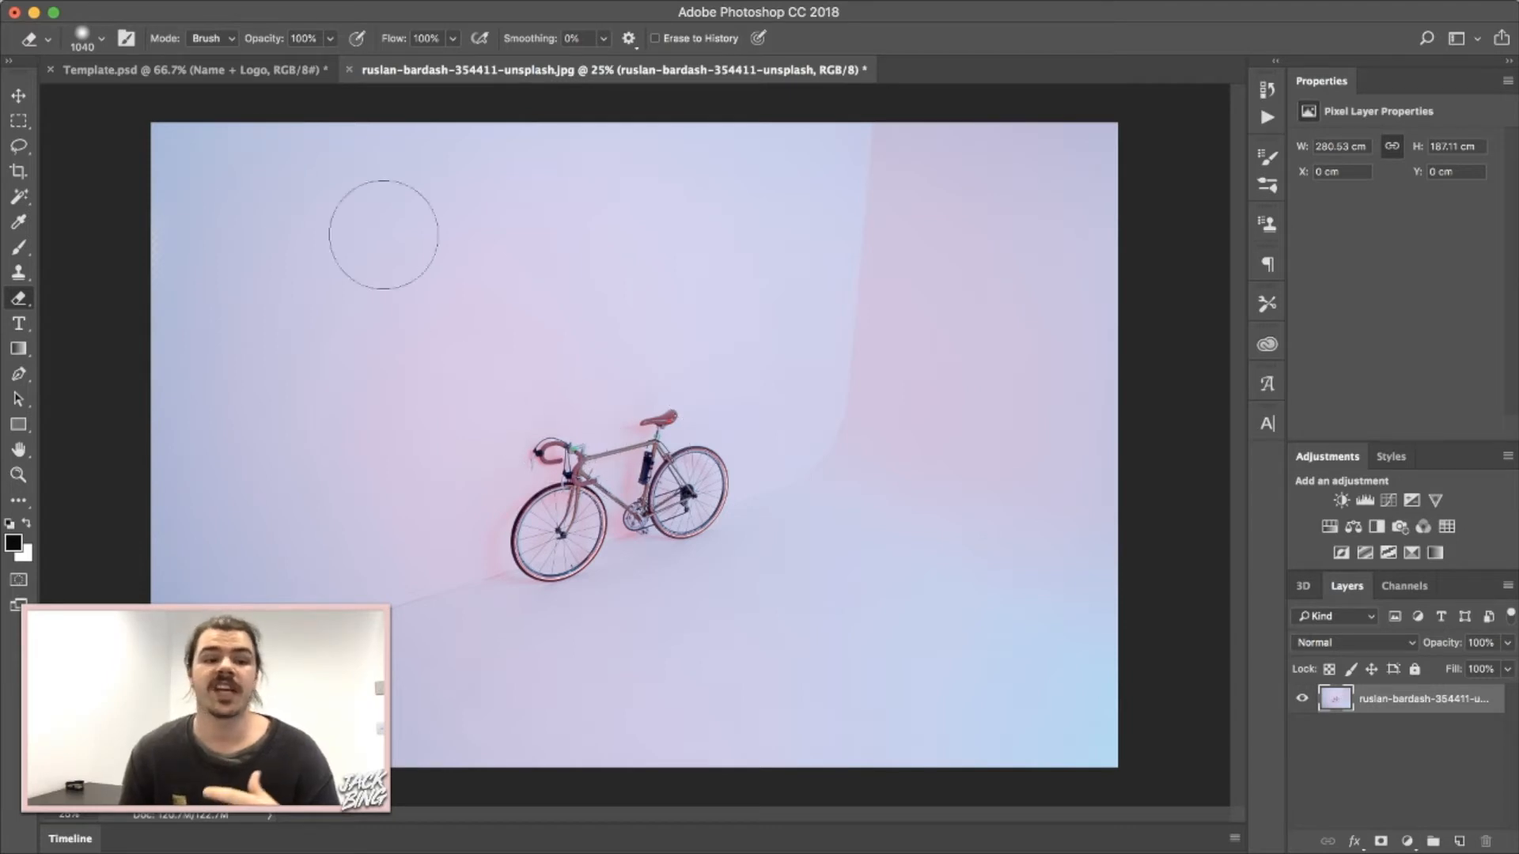
Step: Set the eraser size to 52 px and erase a thin line across the wall above the bicycle
left_click(98, 43)
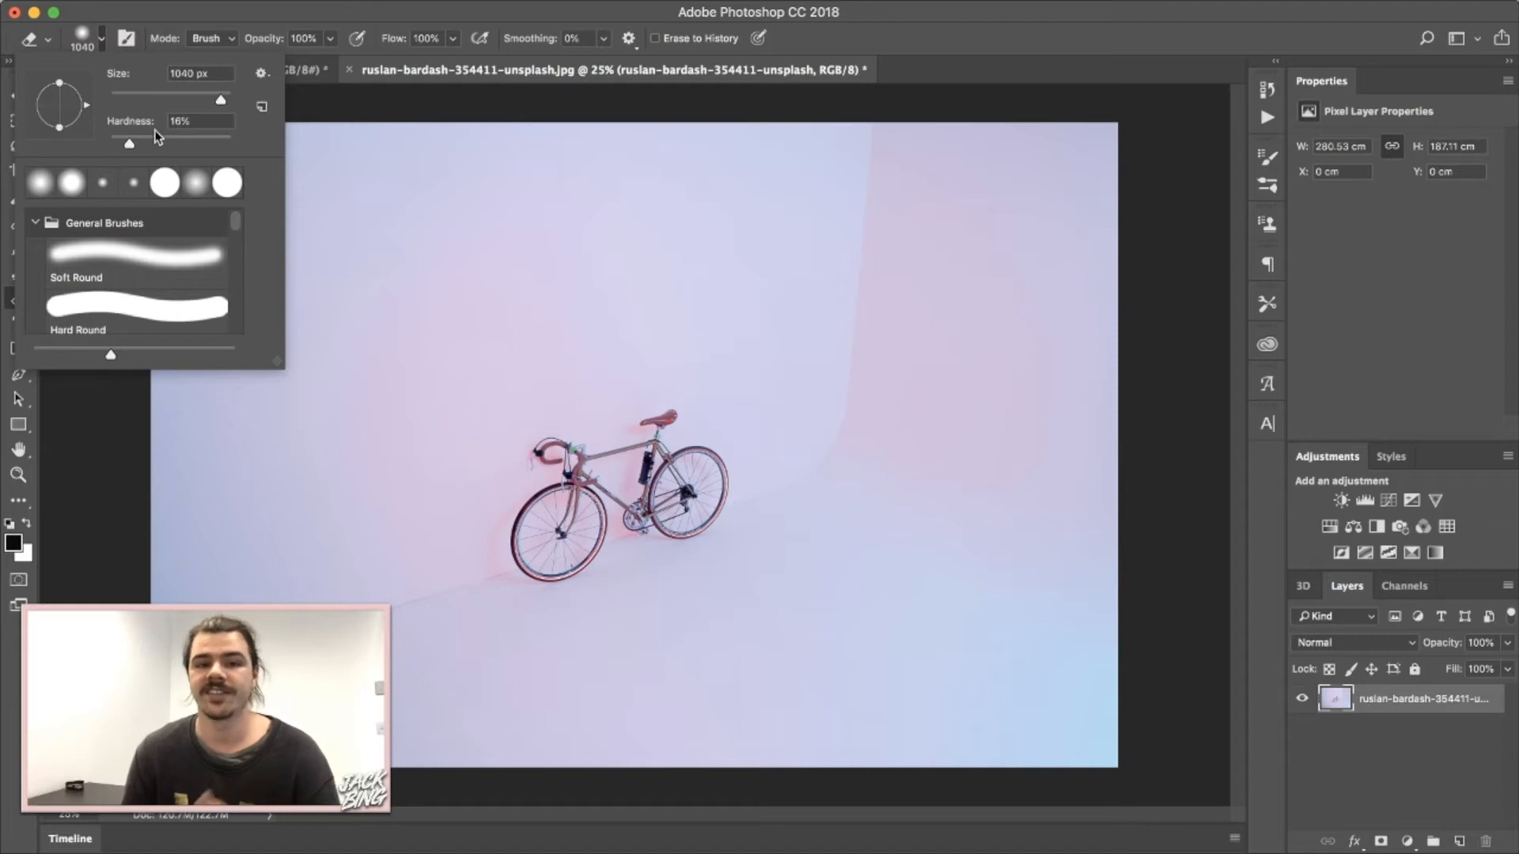
left_click_drag(220, 103, 142, 104)
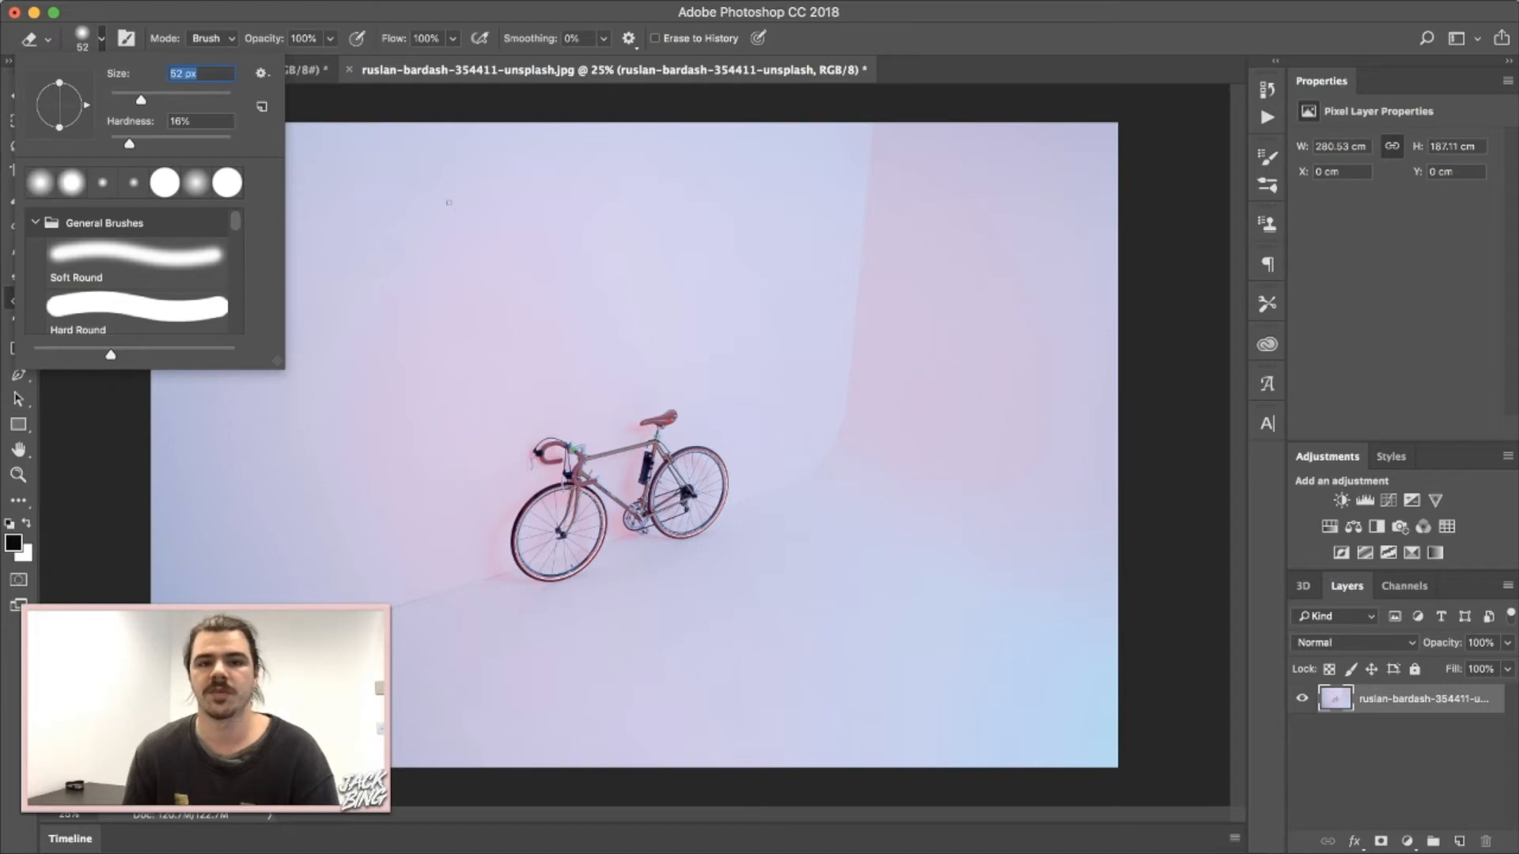
left_click(414, 195)
left_click_drag(406, 196, 610, 205)
Step: Set the eraser size to 108 px and erase a second horizontal line just below the first one
left_click(101, 45)
left_click_drag(141, 100, 173, 101)
left_click_drag(398, 242, 595, 244)
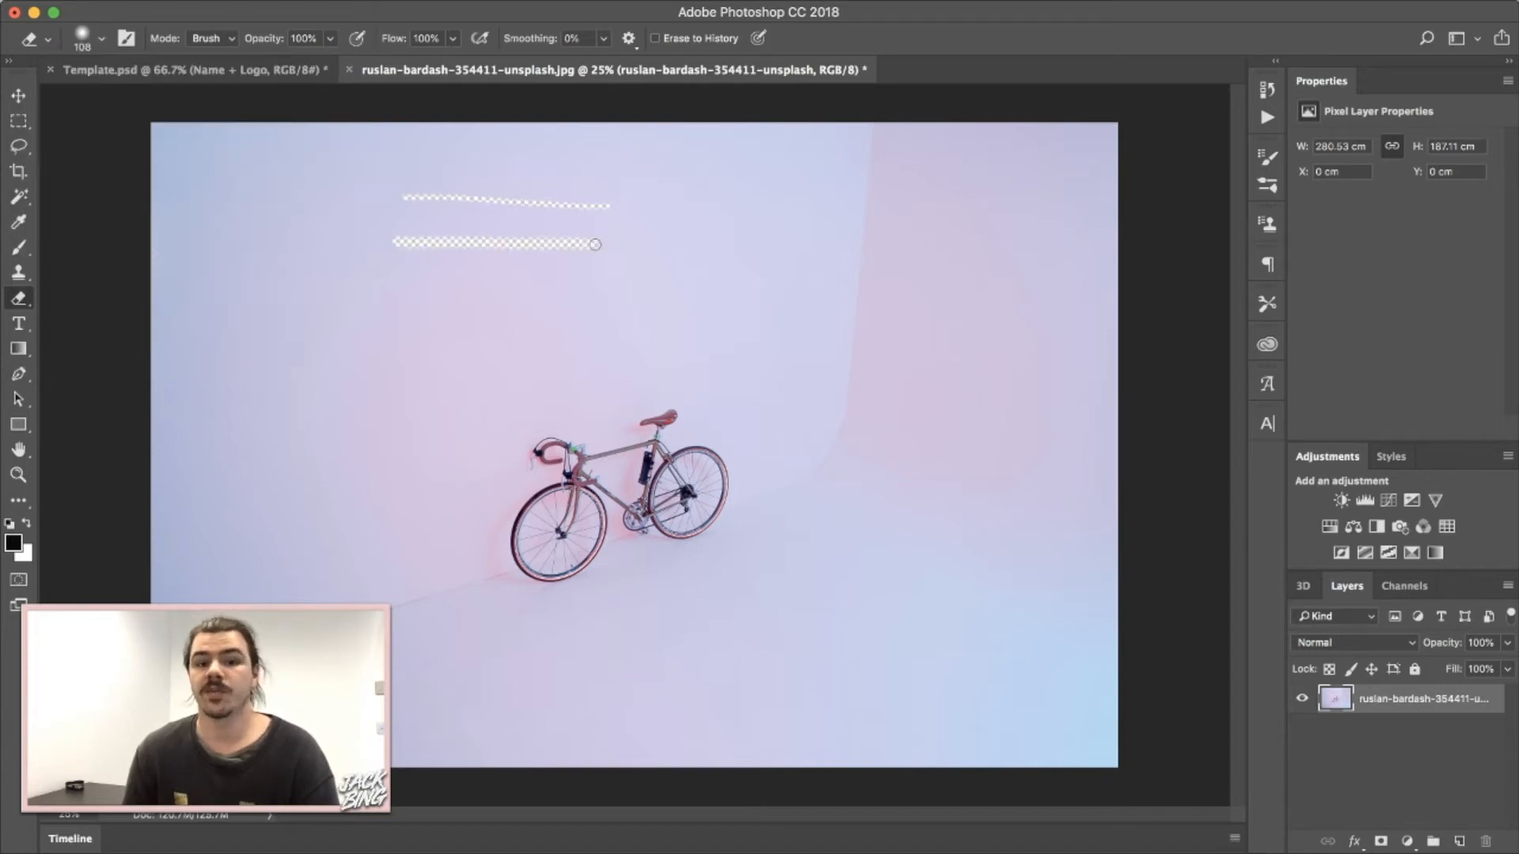
Step: Set the eraser size to 1040 px and erase a wide, soft horizontal band below the two thin lines
left_click(101, 38)
left_click_drag(173, 101, 201, 99)
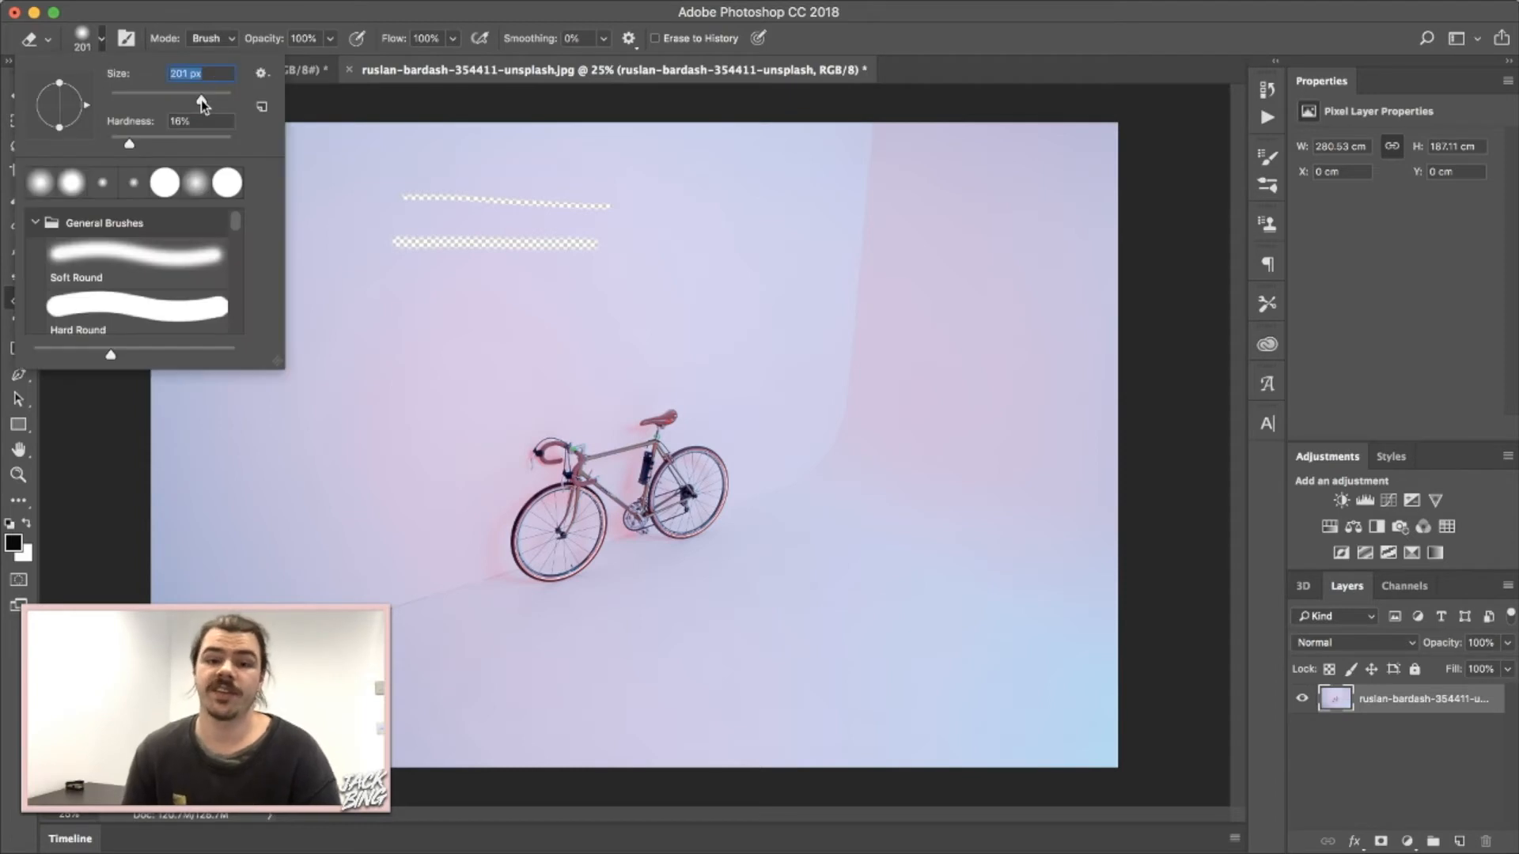
left_click_drag(212, 99, 224, 100)
left_click_drag(613, 348, 392, 340)
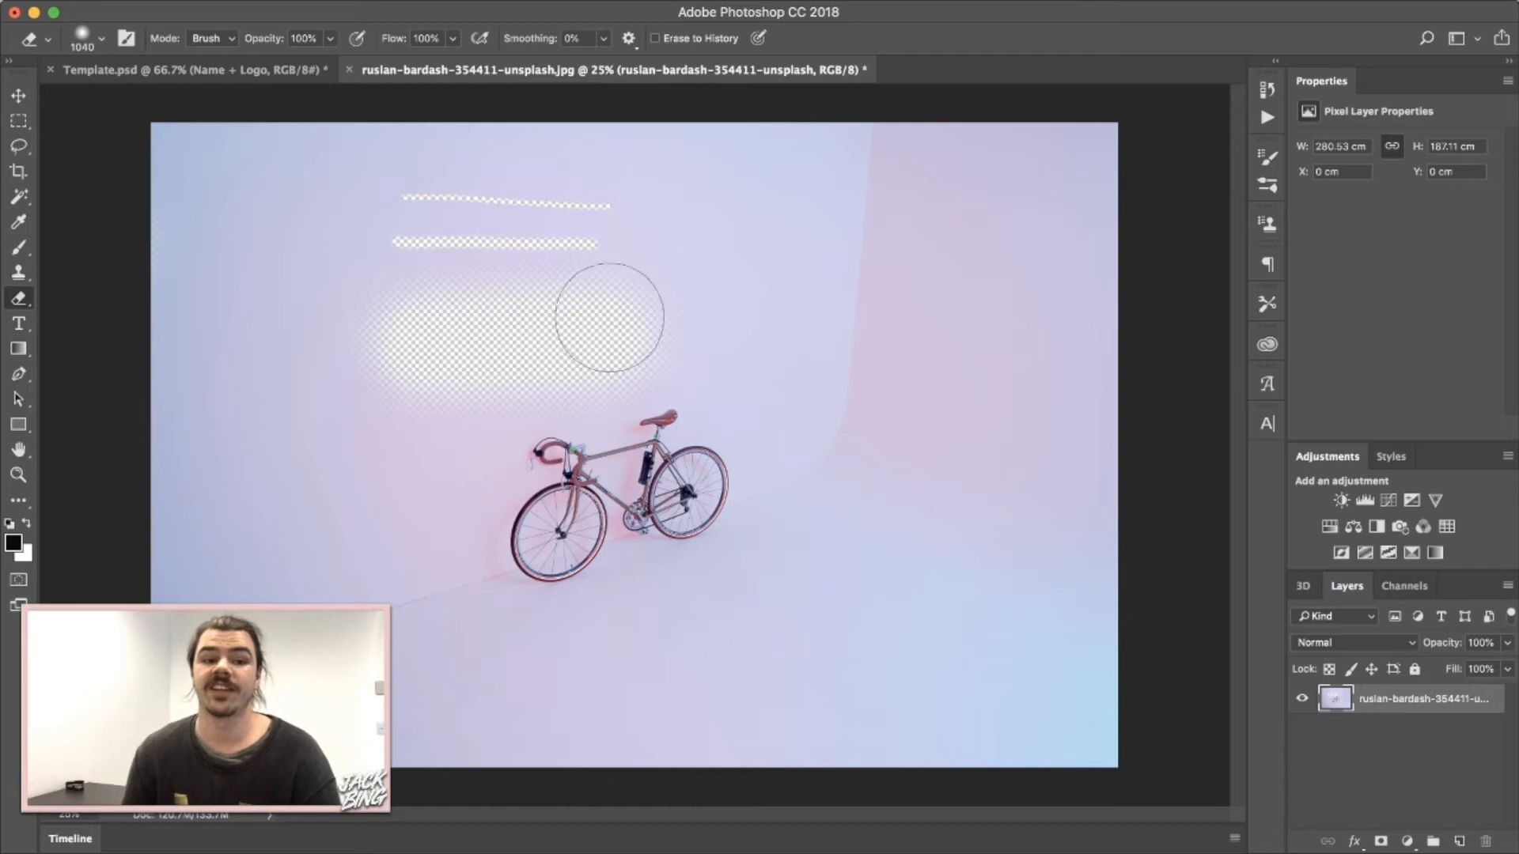
Step: Set the eraser hardness to 100% and erase a hard-edged vertical band and a single circular spot on the wall
left_click(101, 38)
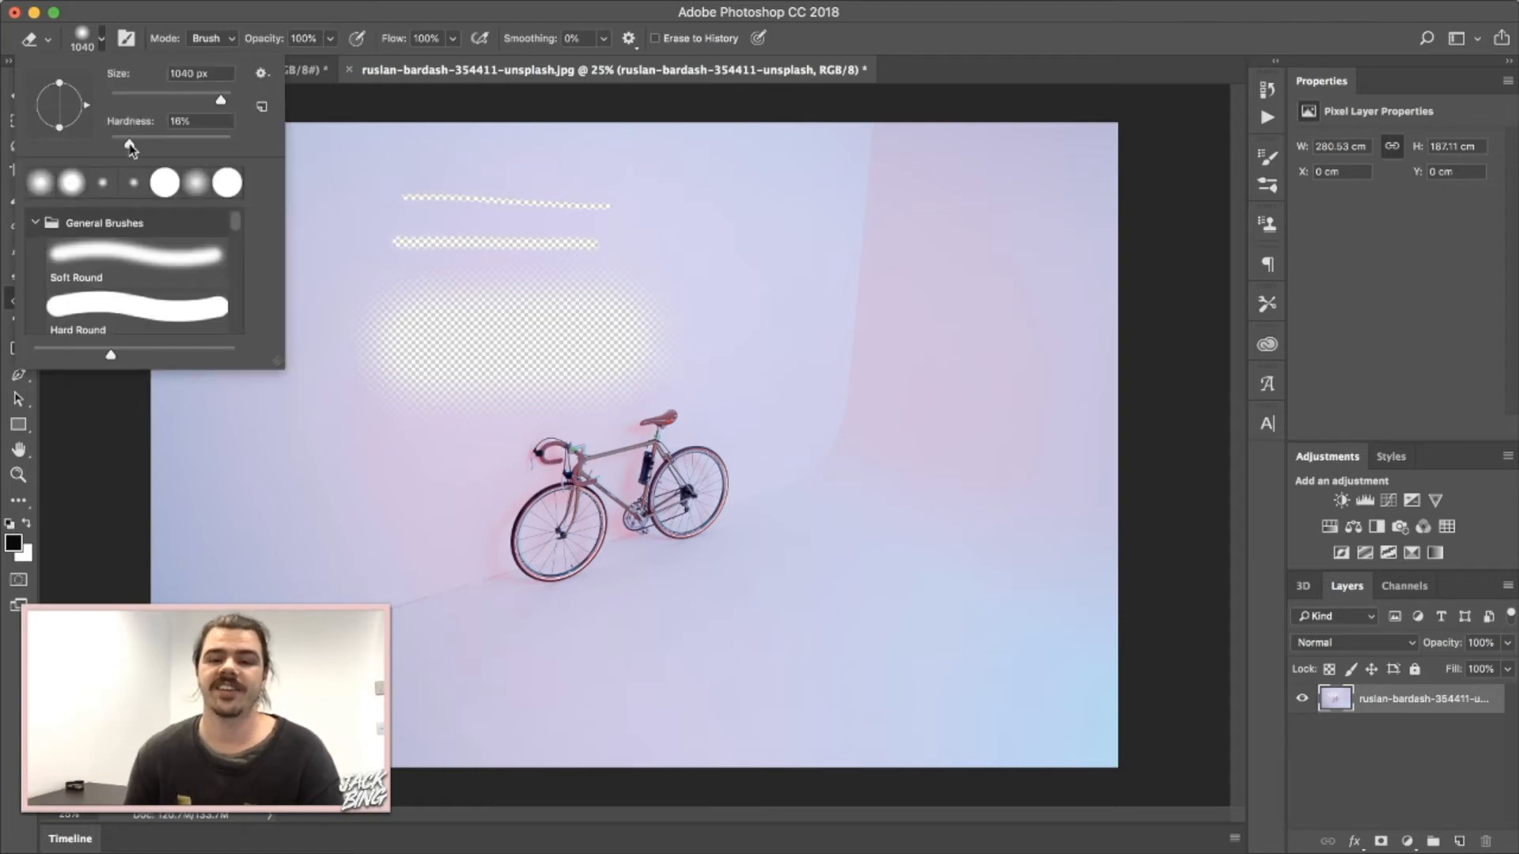
left_click_drag(131, 147, 233, 144)
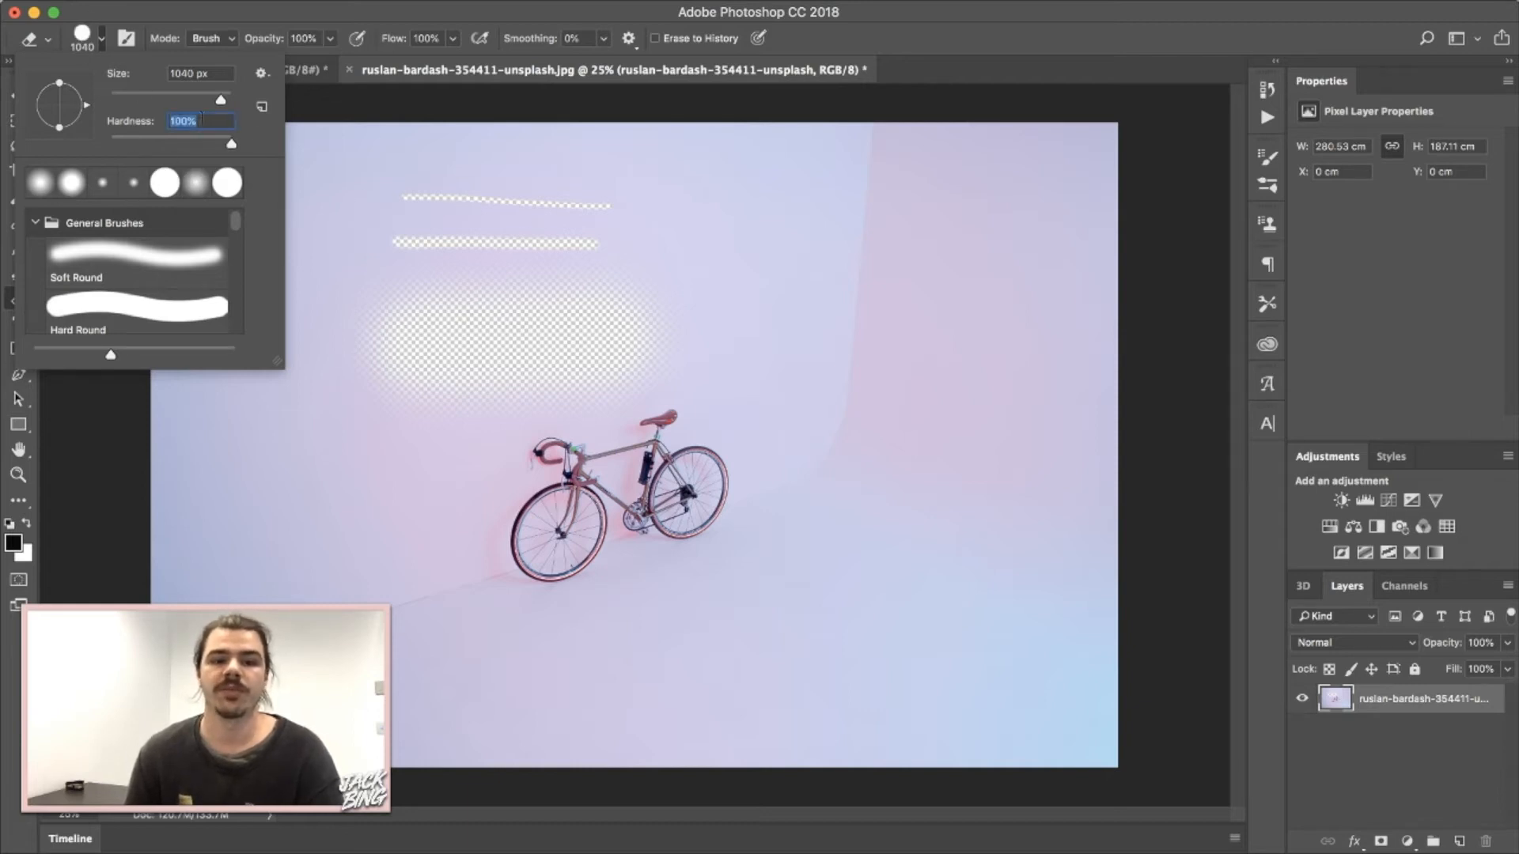
left_click_drag(995, 238, 997, 427)
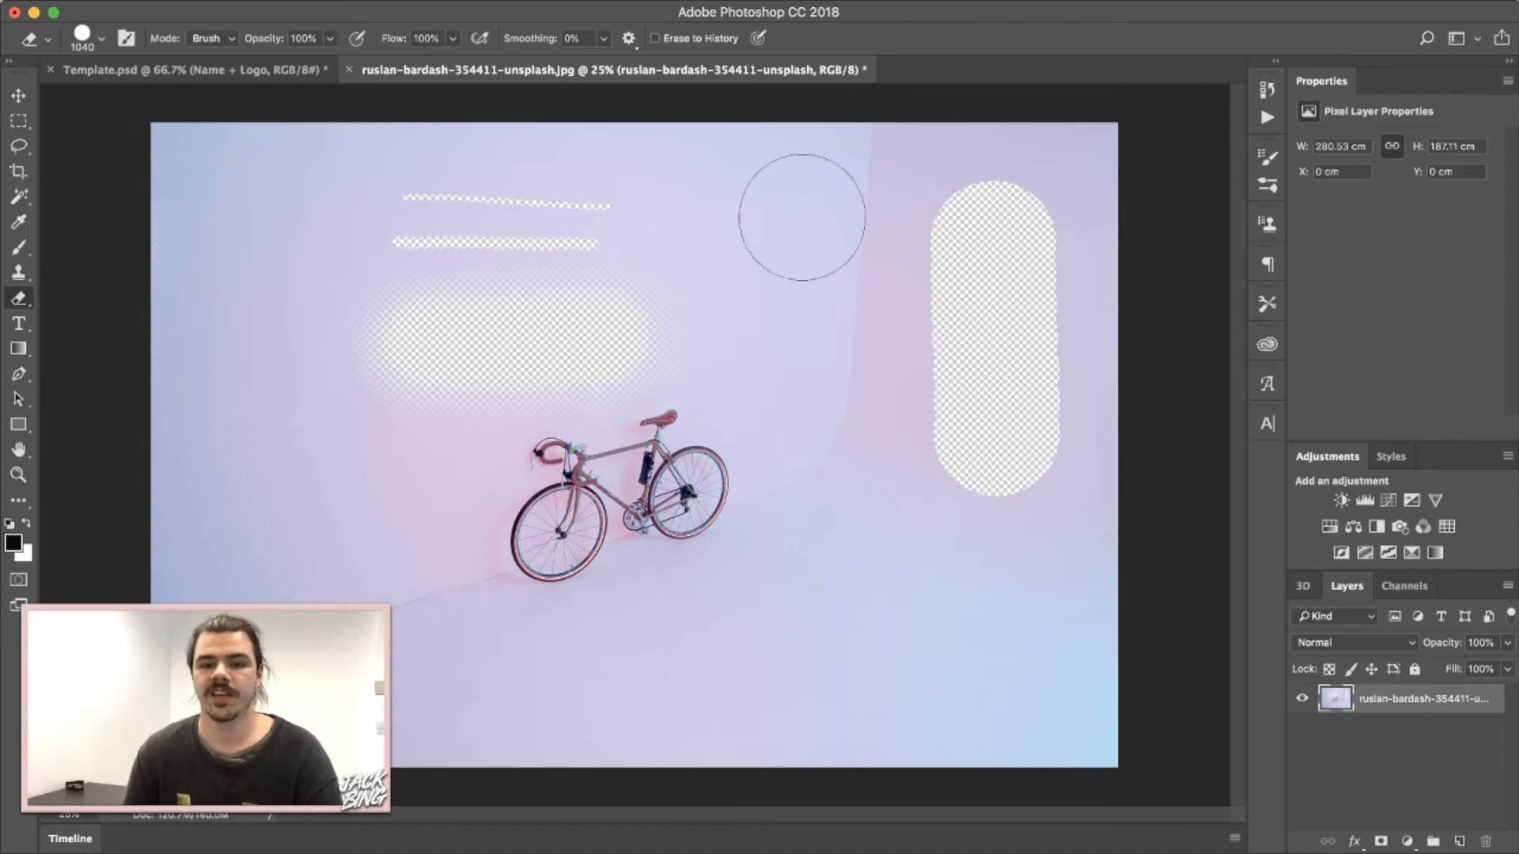
left_click(796, 215)
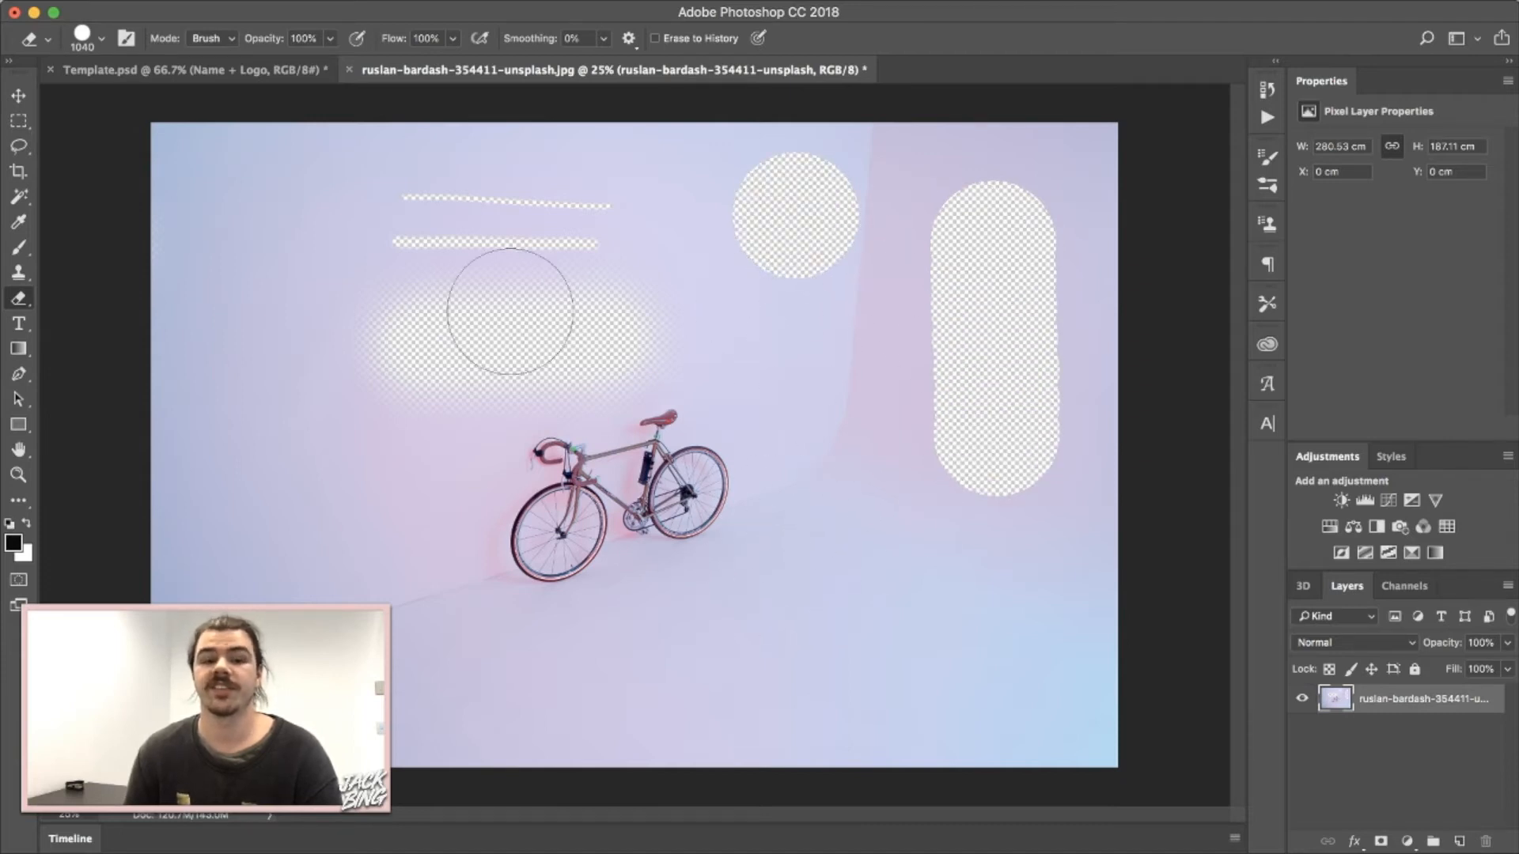
Step: Lower the eraser hardness to 24% and erase a soft vertical stroke beside the bicycle's rear wheel
left_click(87, 37)
left_click_drag(224, 144, 140, 150)
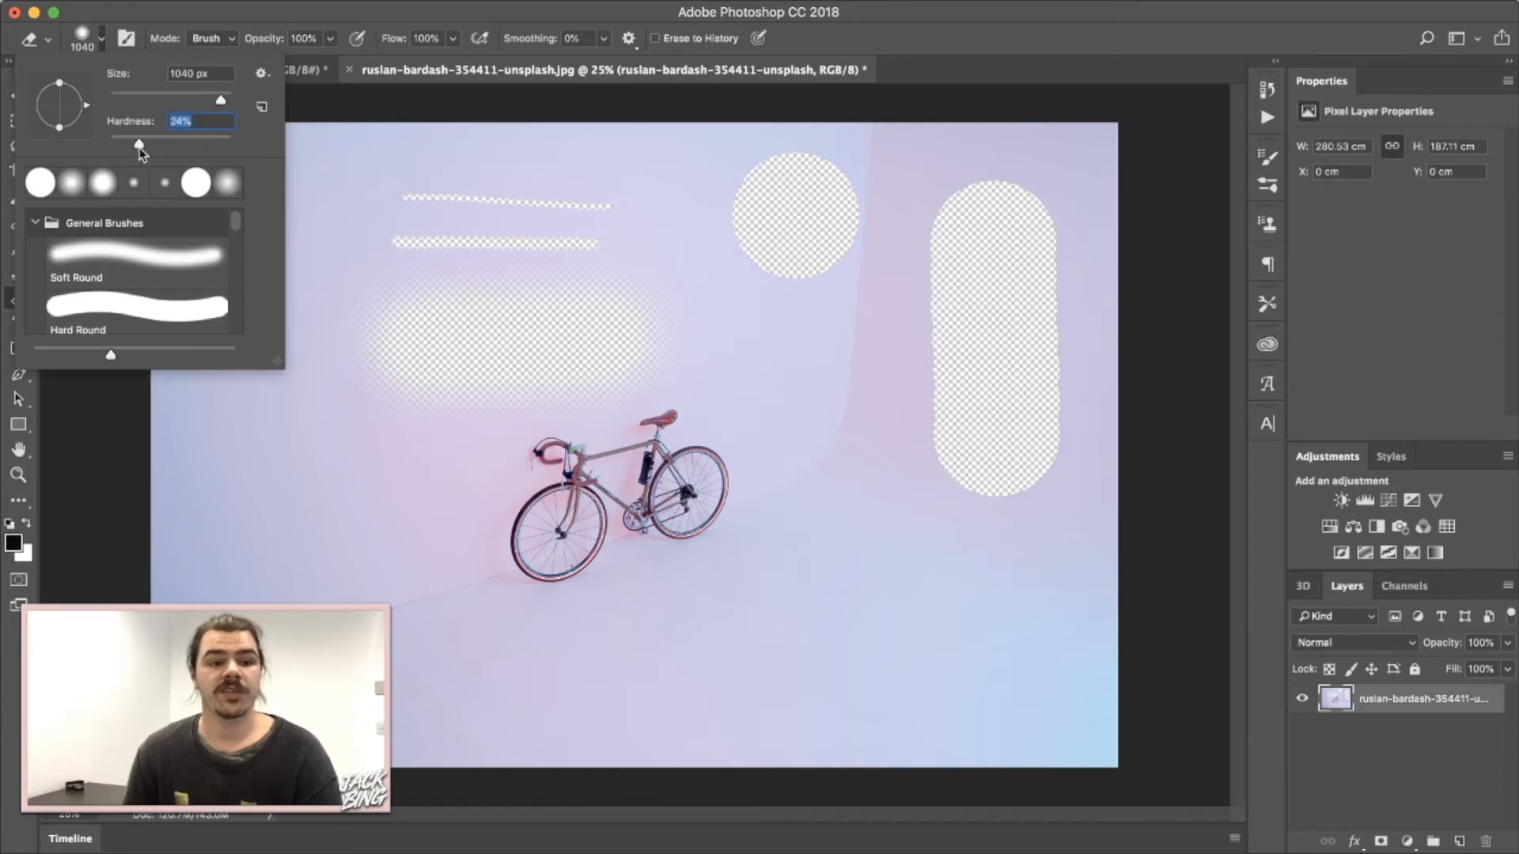
left_click_drag(807, 403, 805, 591)
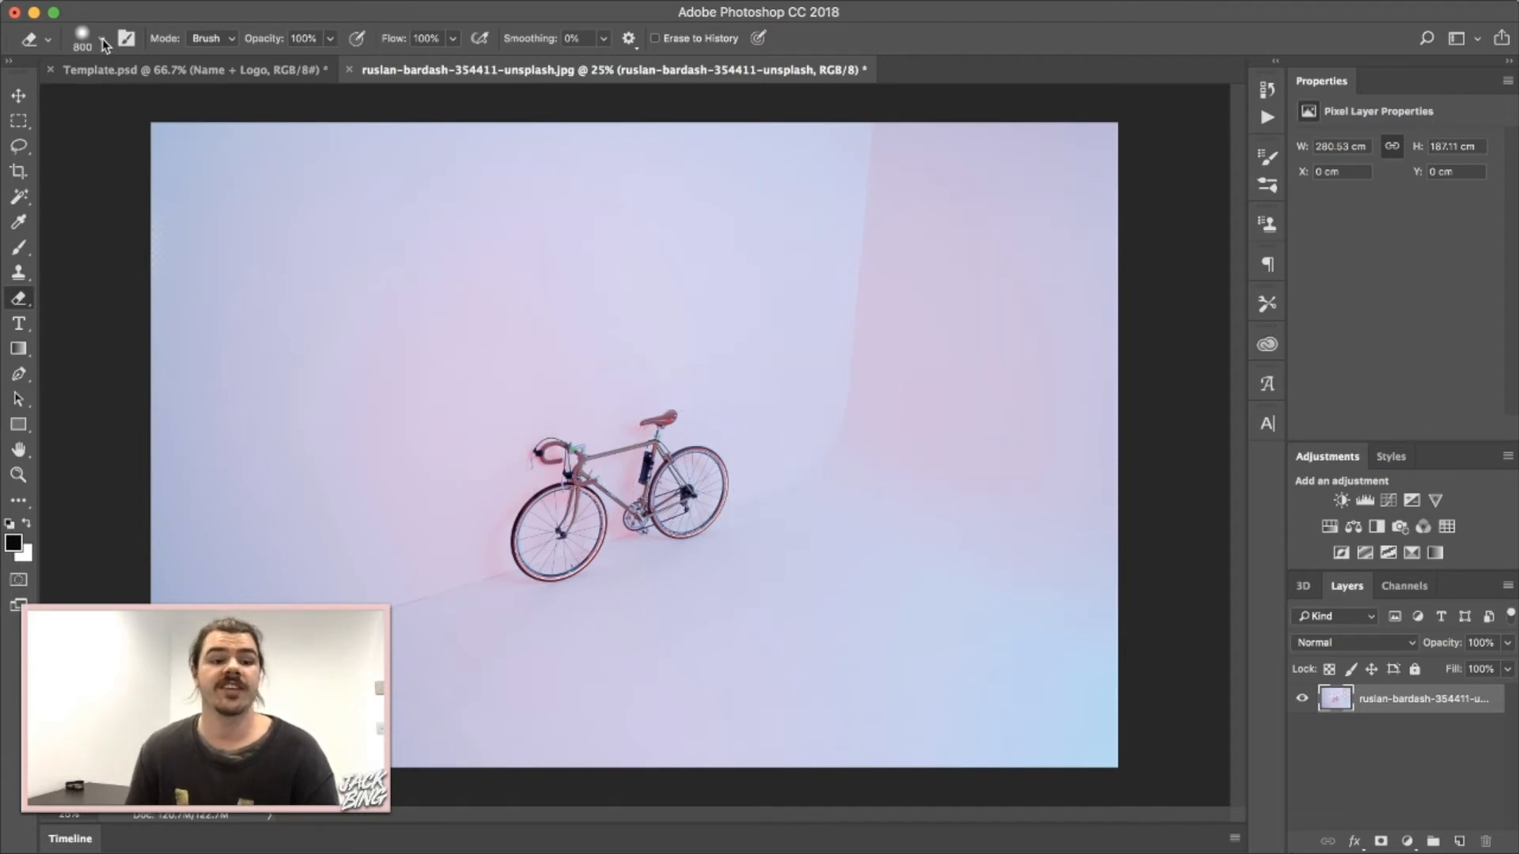
Step: Try erasing the bicycle's front wheel with the 800 px eraser at 24% hardness and undo it
left_click(102, 41)
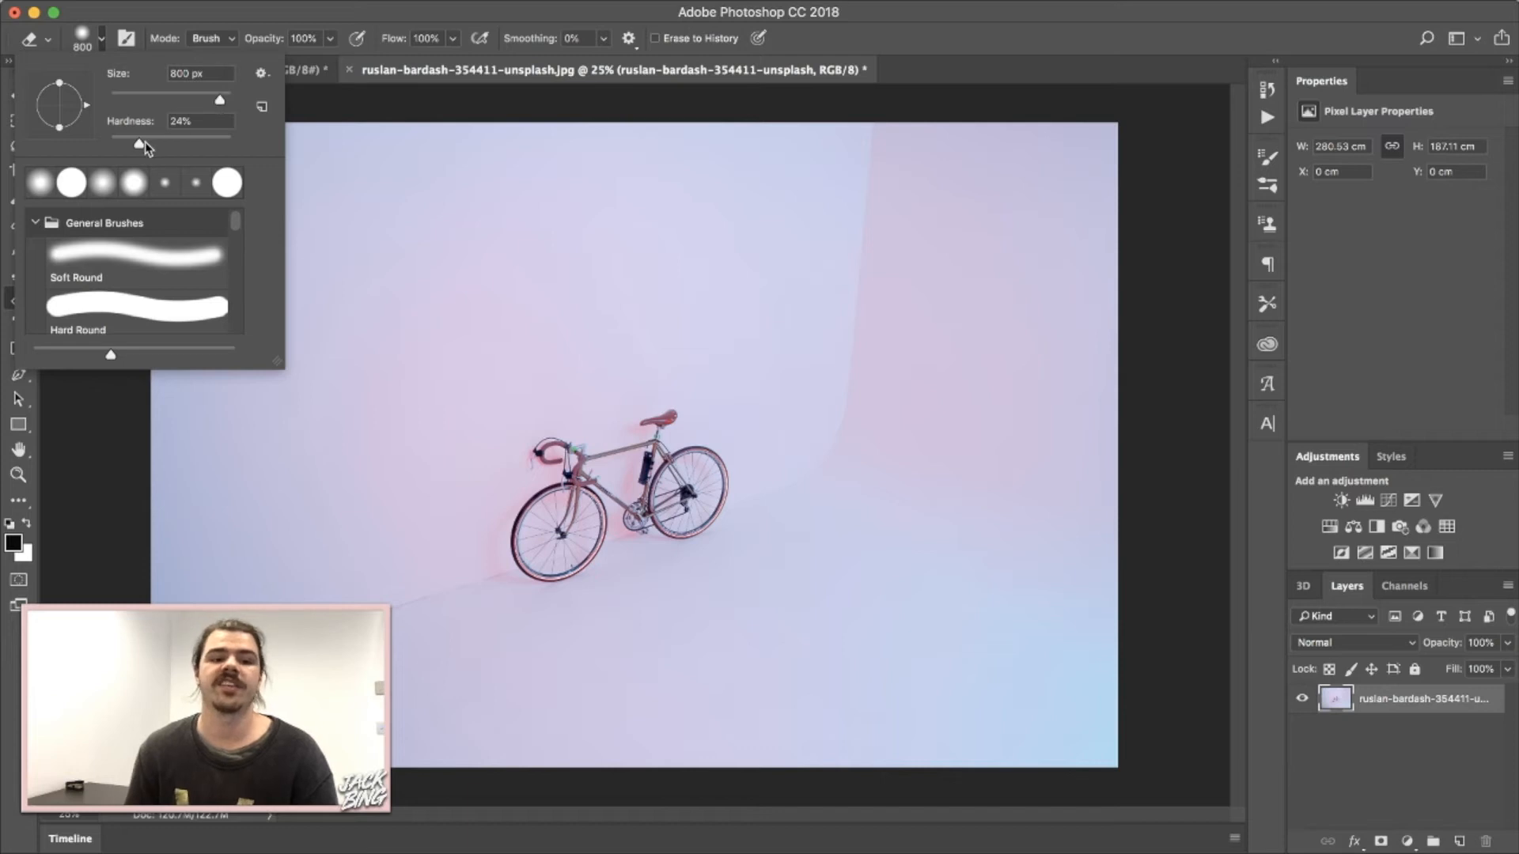
left_click(102, 41)
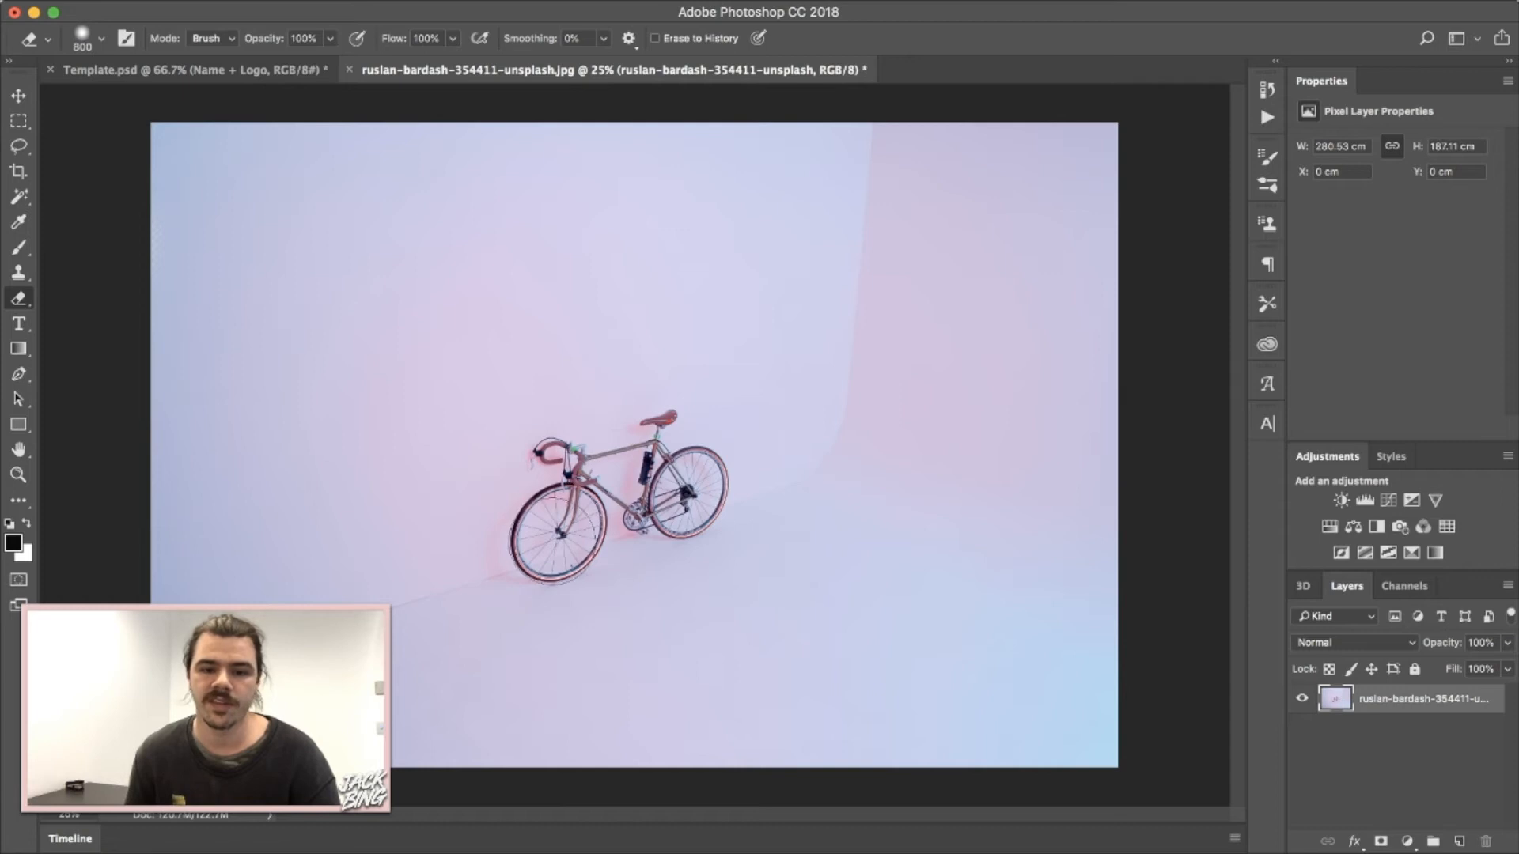
scroll(559, 538, "up", 5)
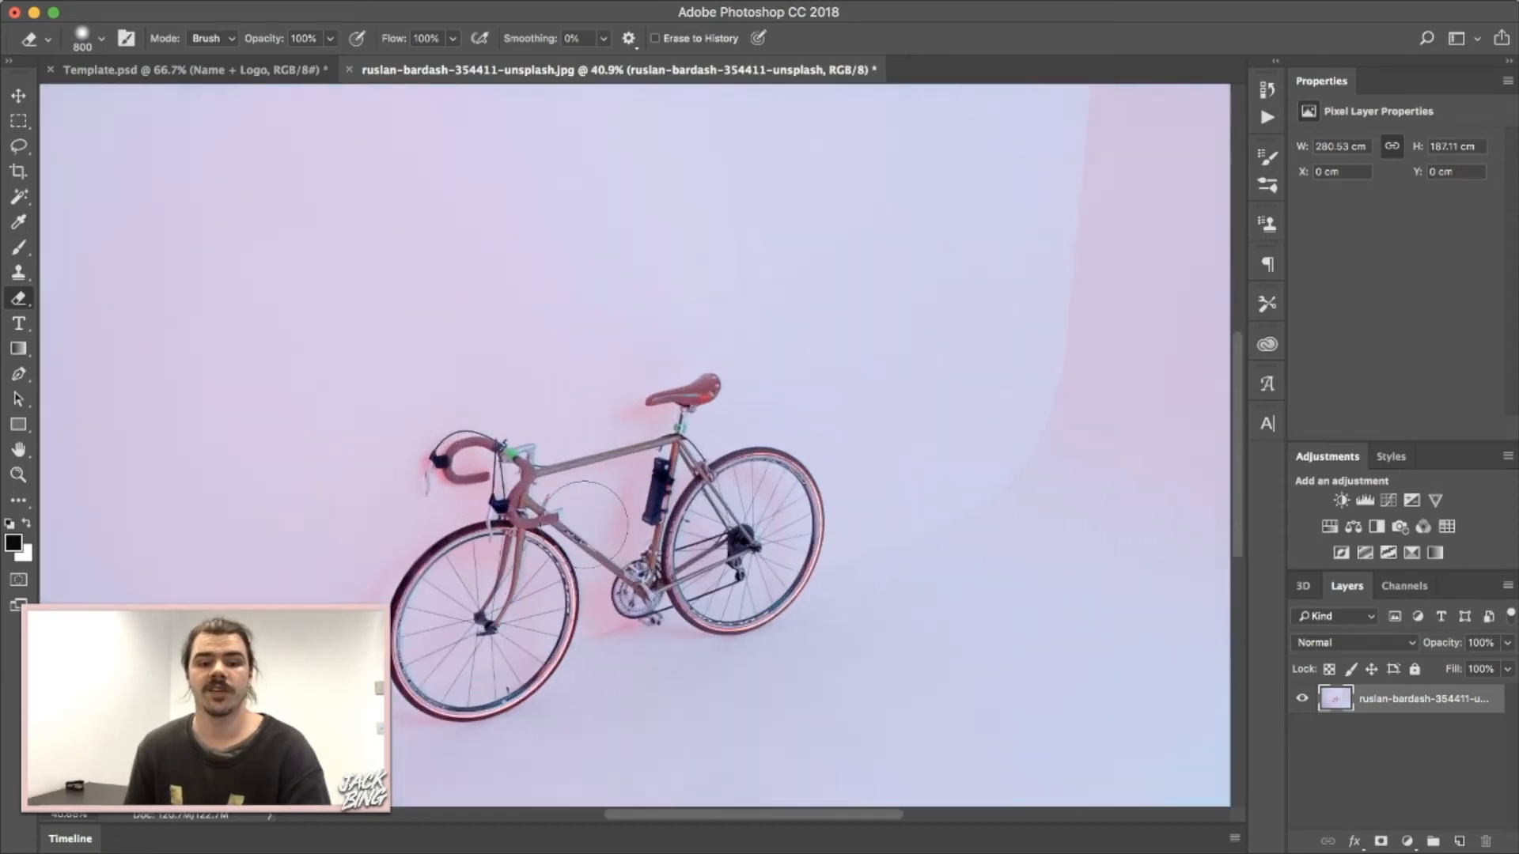
scroll(583, 522, "down", 3)
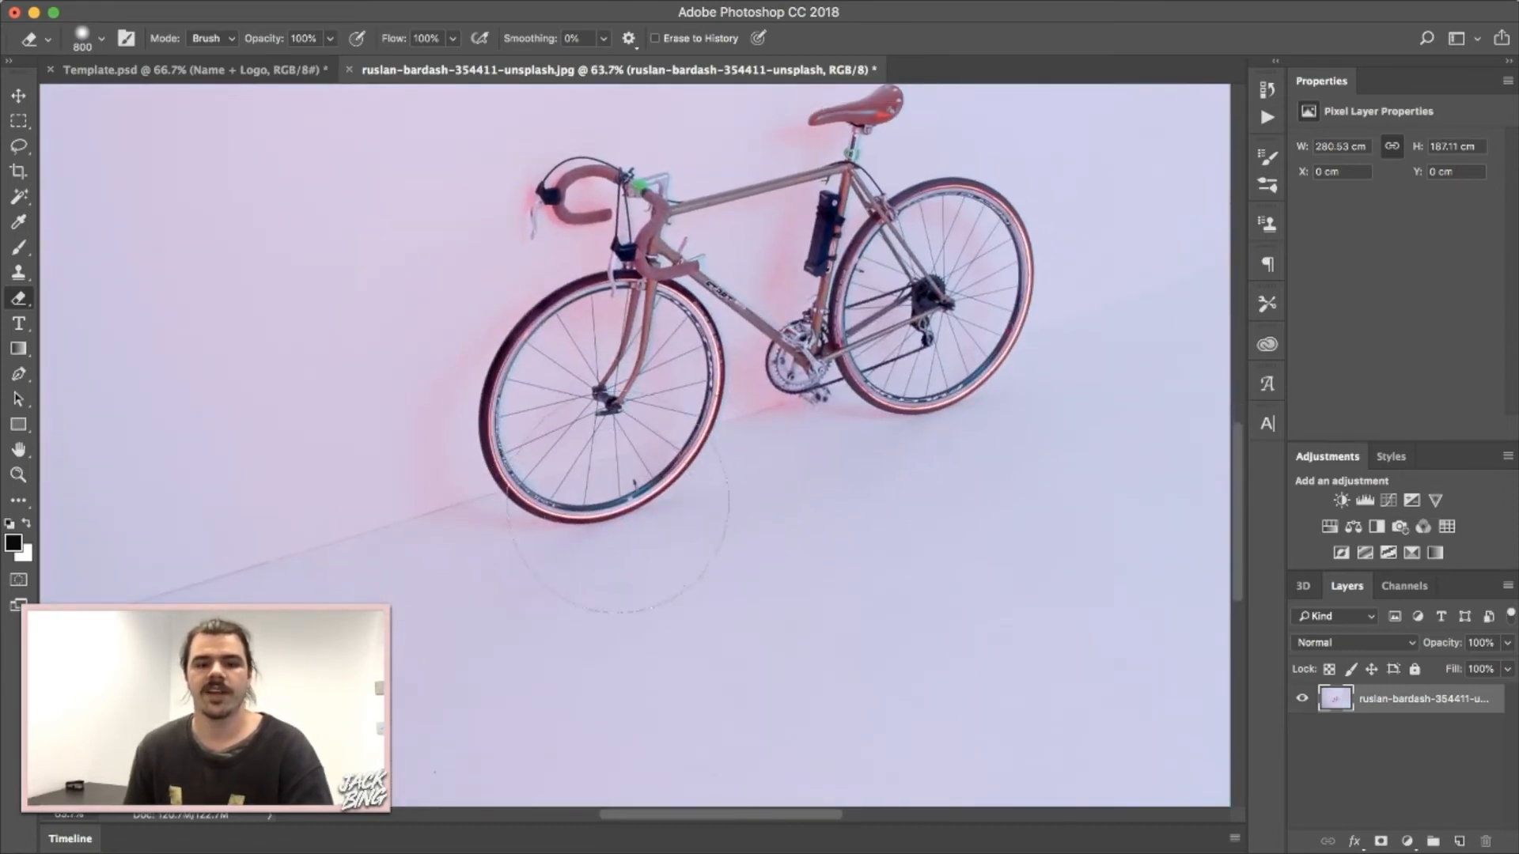
left_click(589, 416)
left_click(582, 426)
left_click(570, 407)
left_click(554, 403)
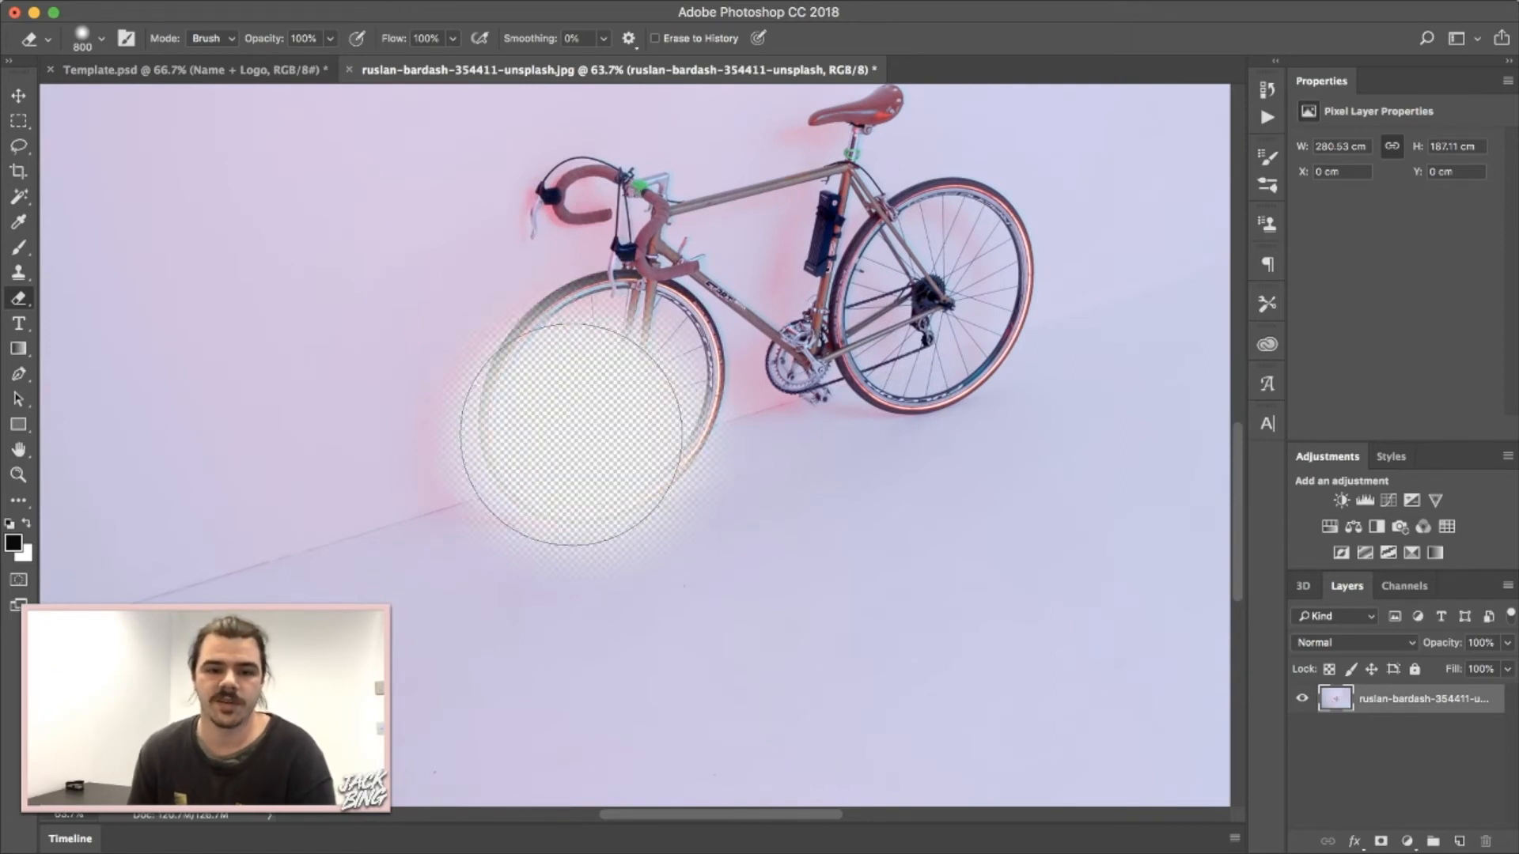
left_click(96, 41)
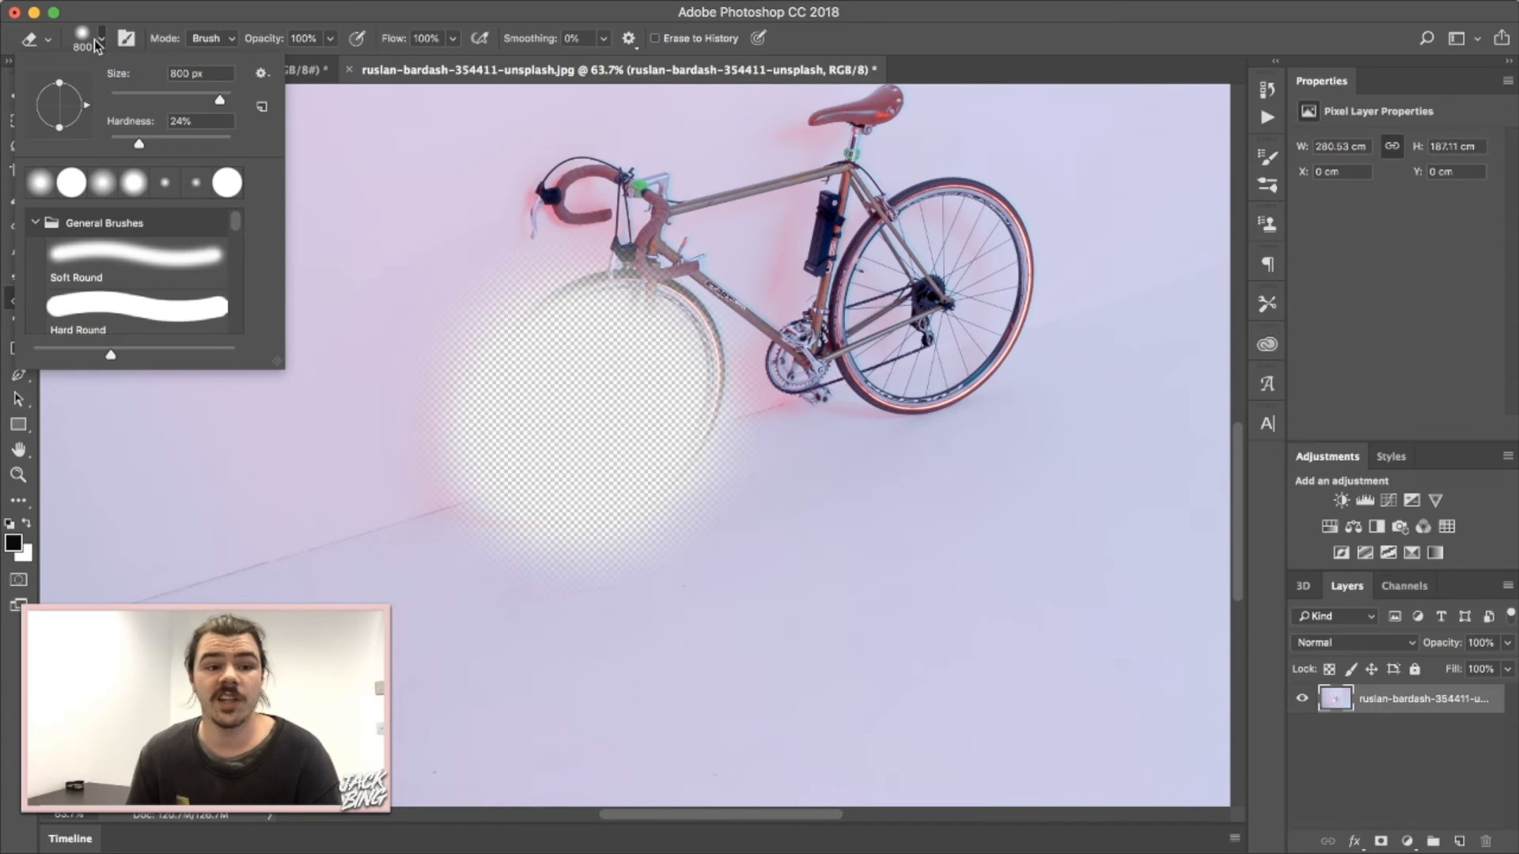
left_click(96, 41)
key("v")
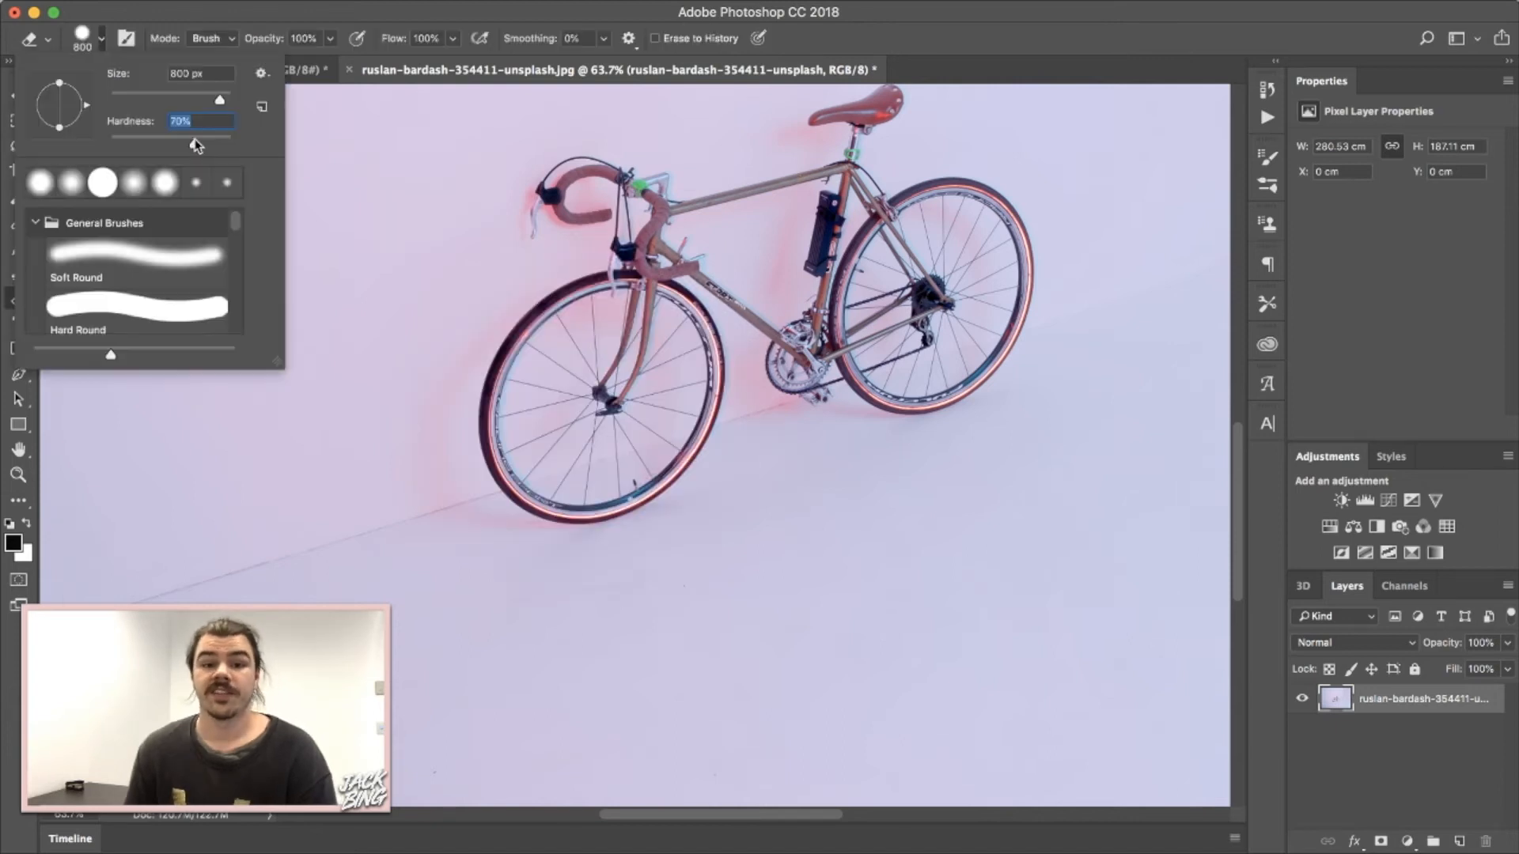
Step: Set the eraser hardness to 70% and erase the bicycle's front and rear wheels
mouse_move(198, 145)
left_mouse_down()
mouse_move(179, 145)
mouse_move(195, 145)
left_mouse_up()
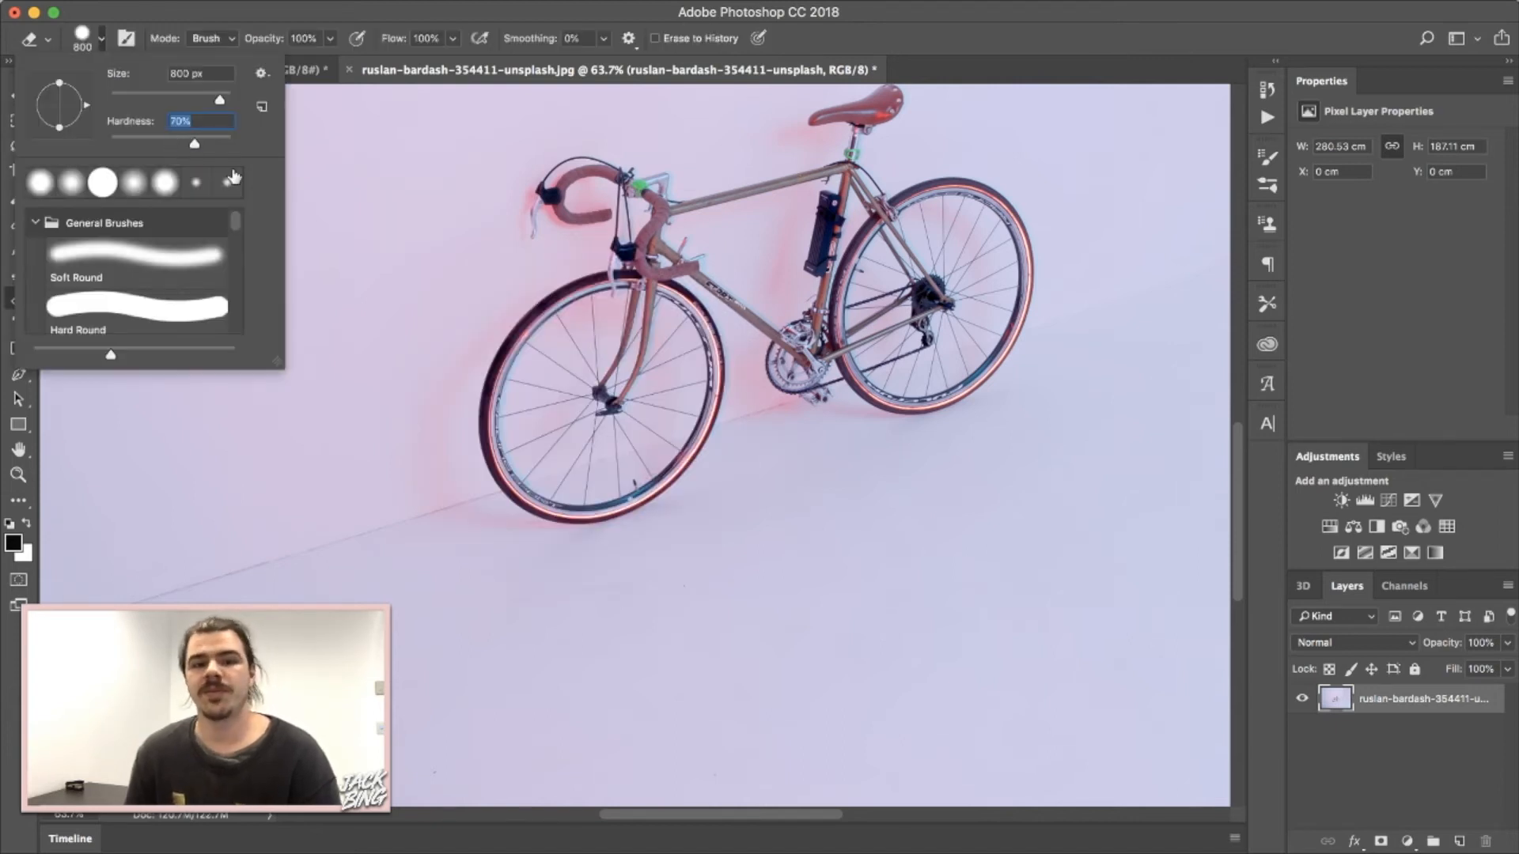
left_click(103, 40)
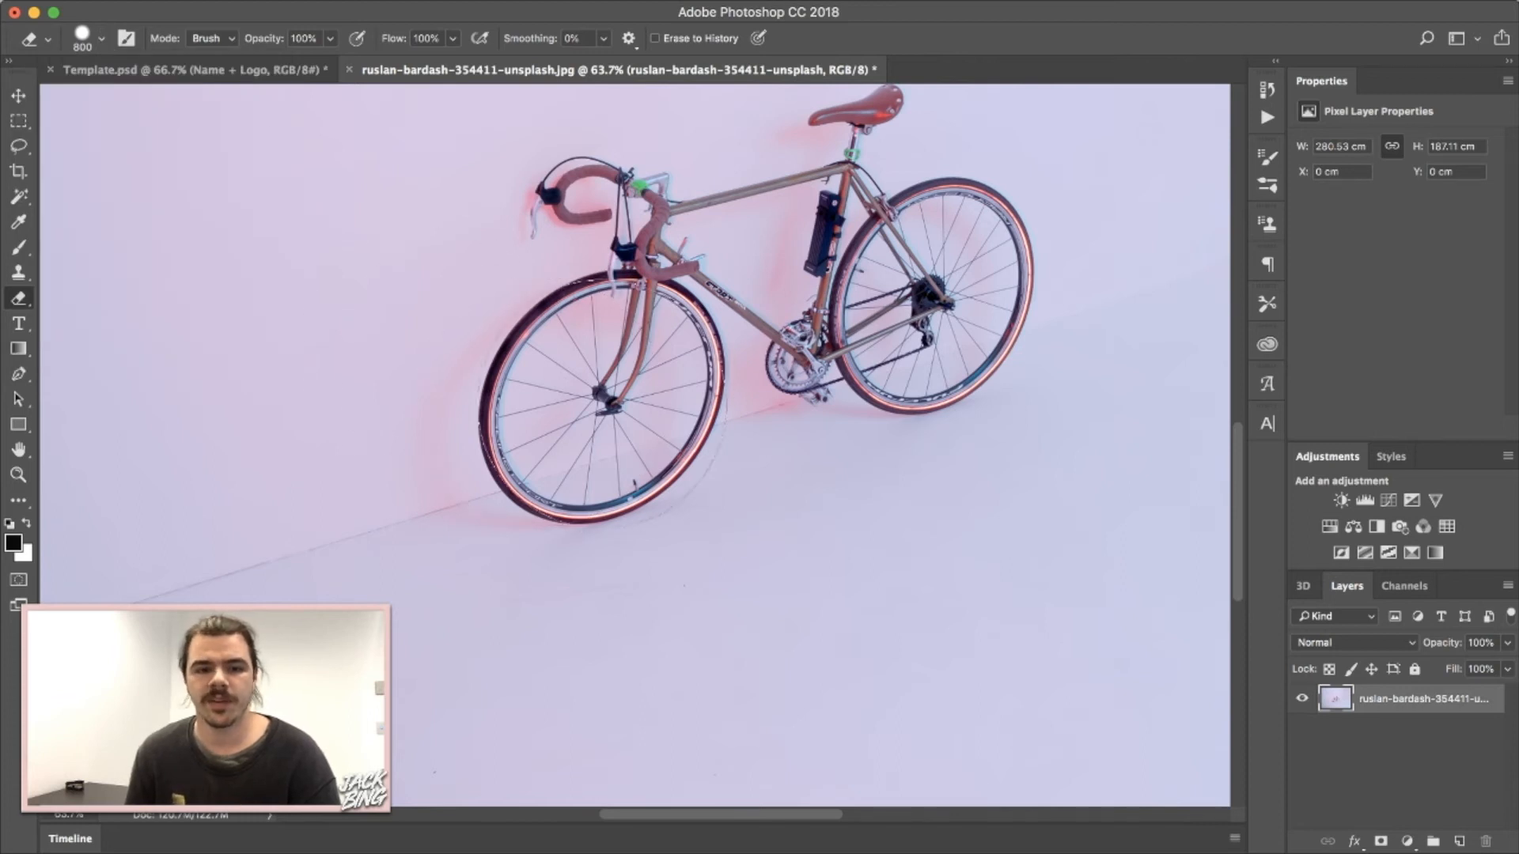
mouse_move(600, 405)
left_mouse_down()
mouse_move(543, 400)
mouse_move(618, 398)
mouse_move(620, 377)
left_mouse_up()
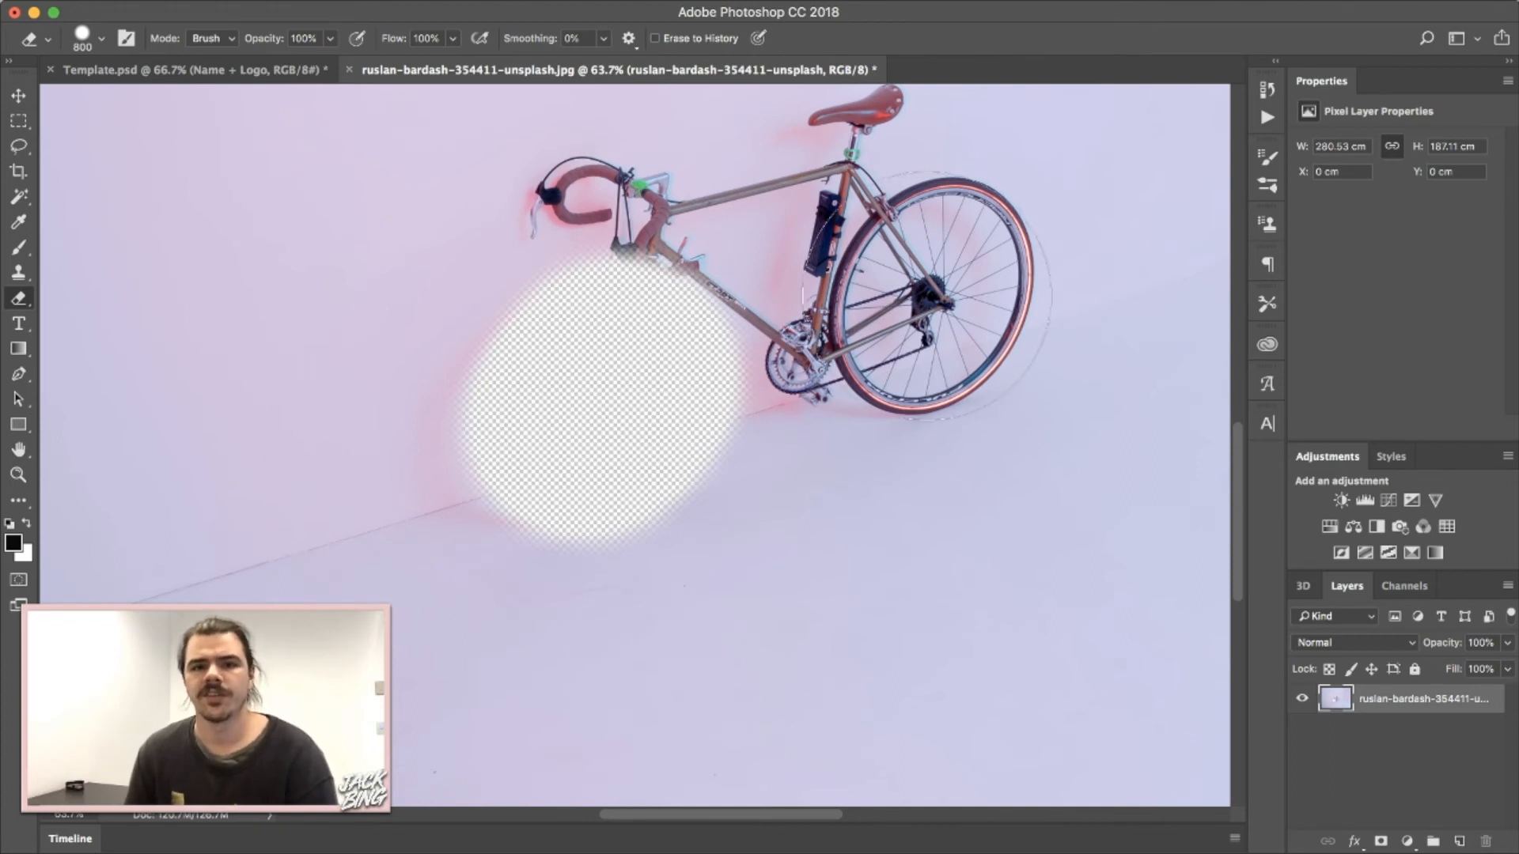
left_click(920, 304)
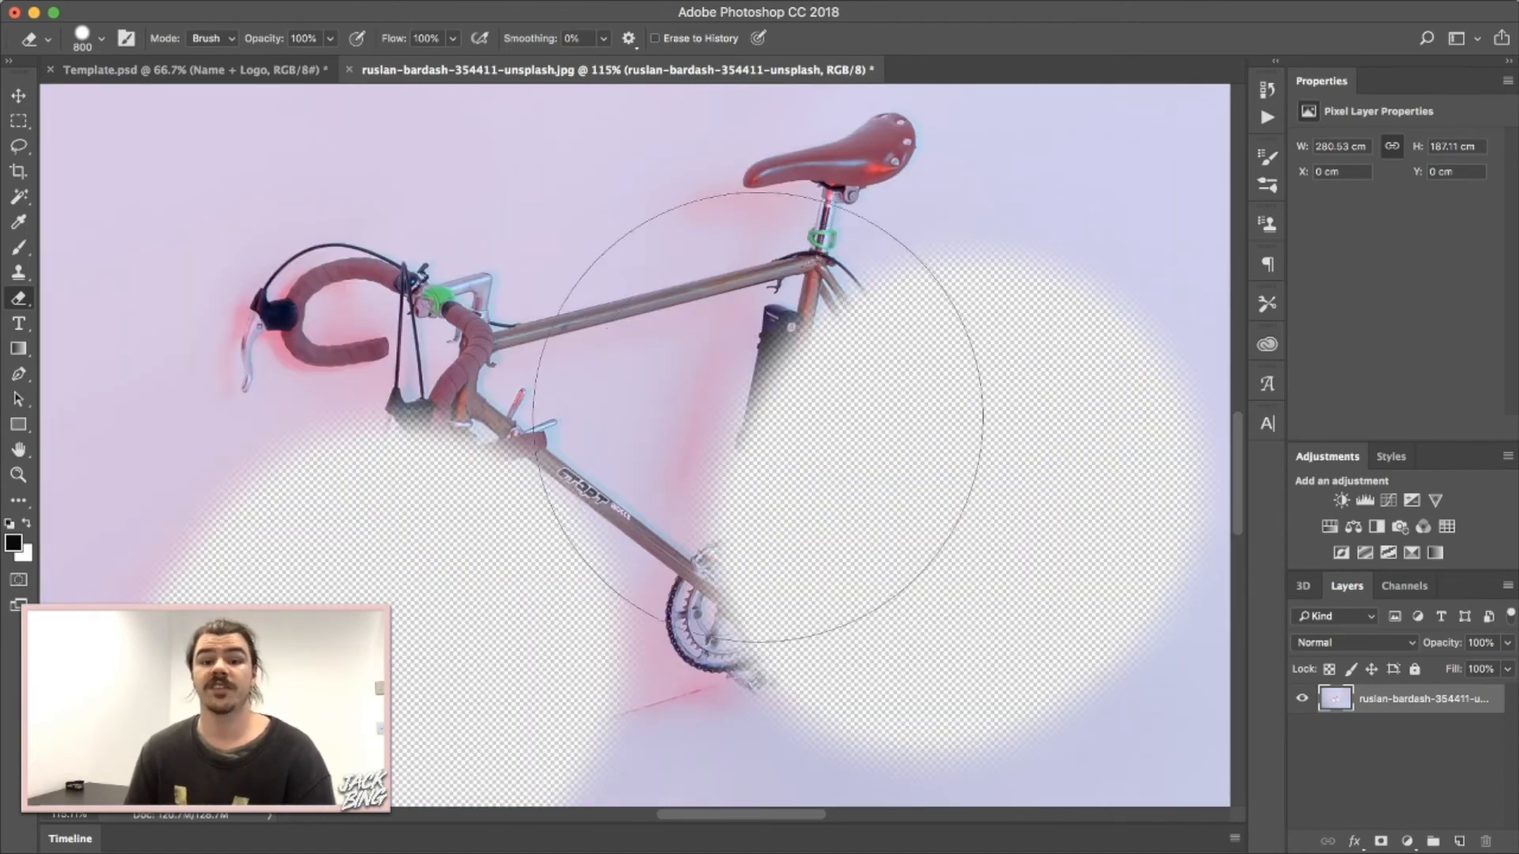
Step: Reduce the eraser size to 51 px and erase the bicycle's saddle, frame and handlebars
left_click(101, 39)
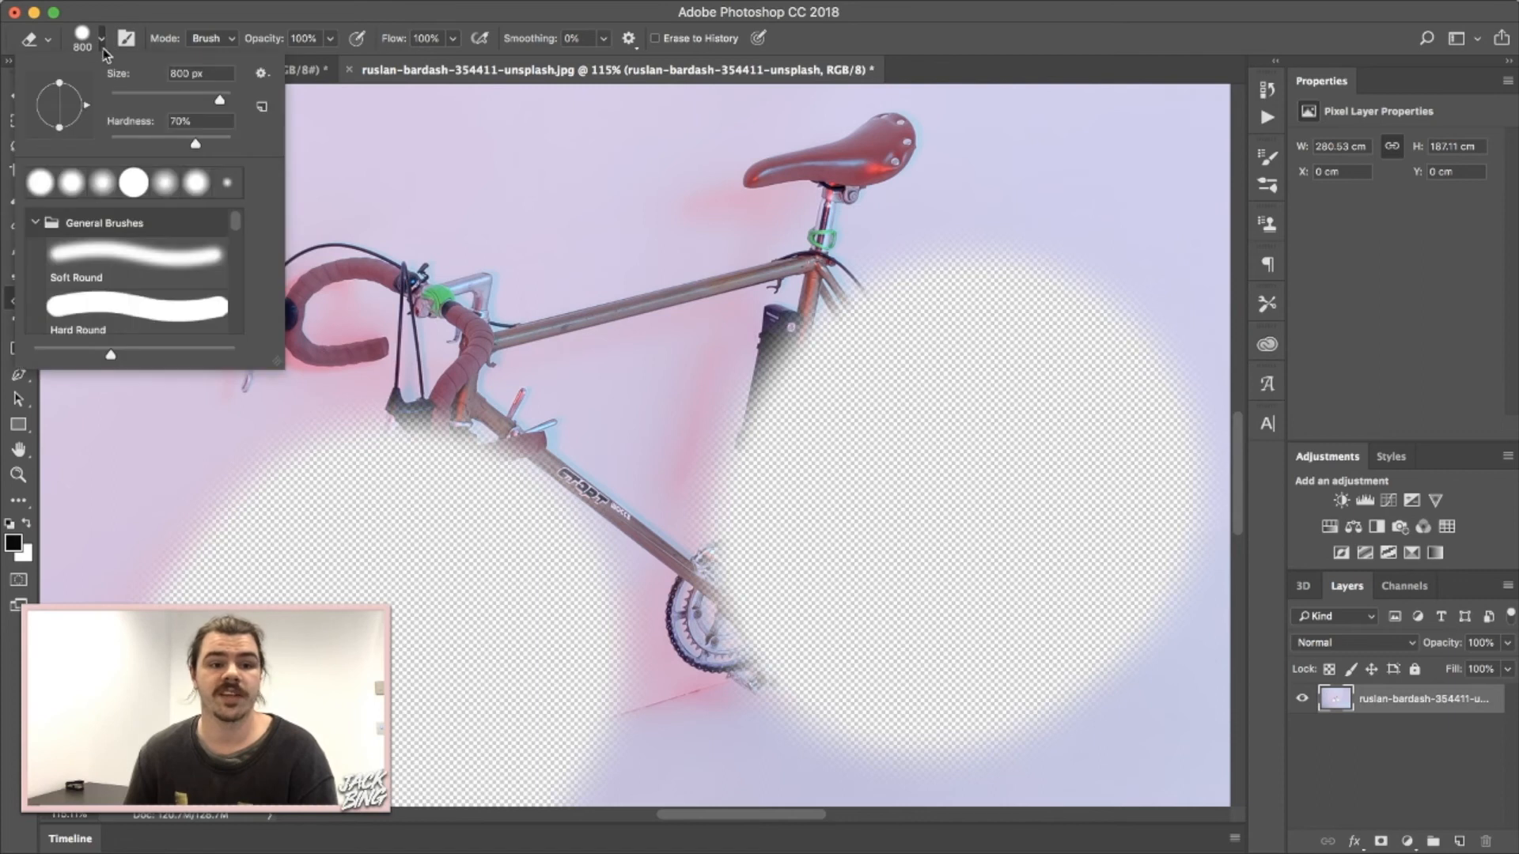
left_click(133, 95)
left_click_drag(133, 98, 139, 98)
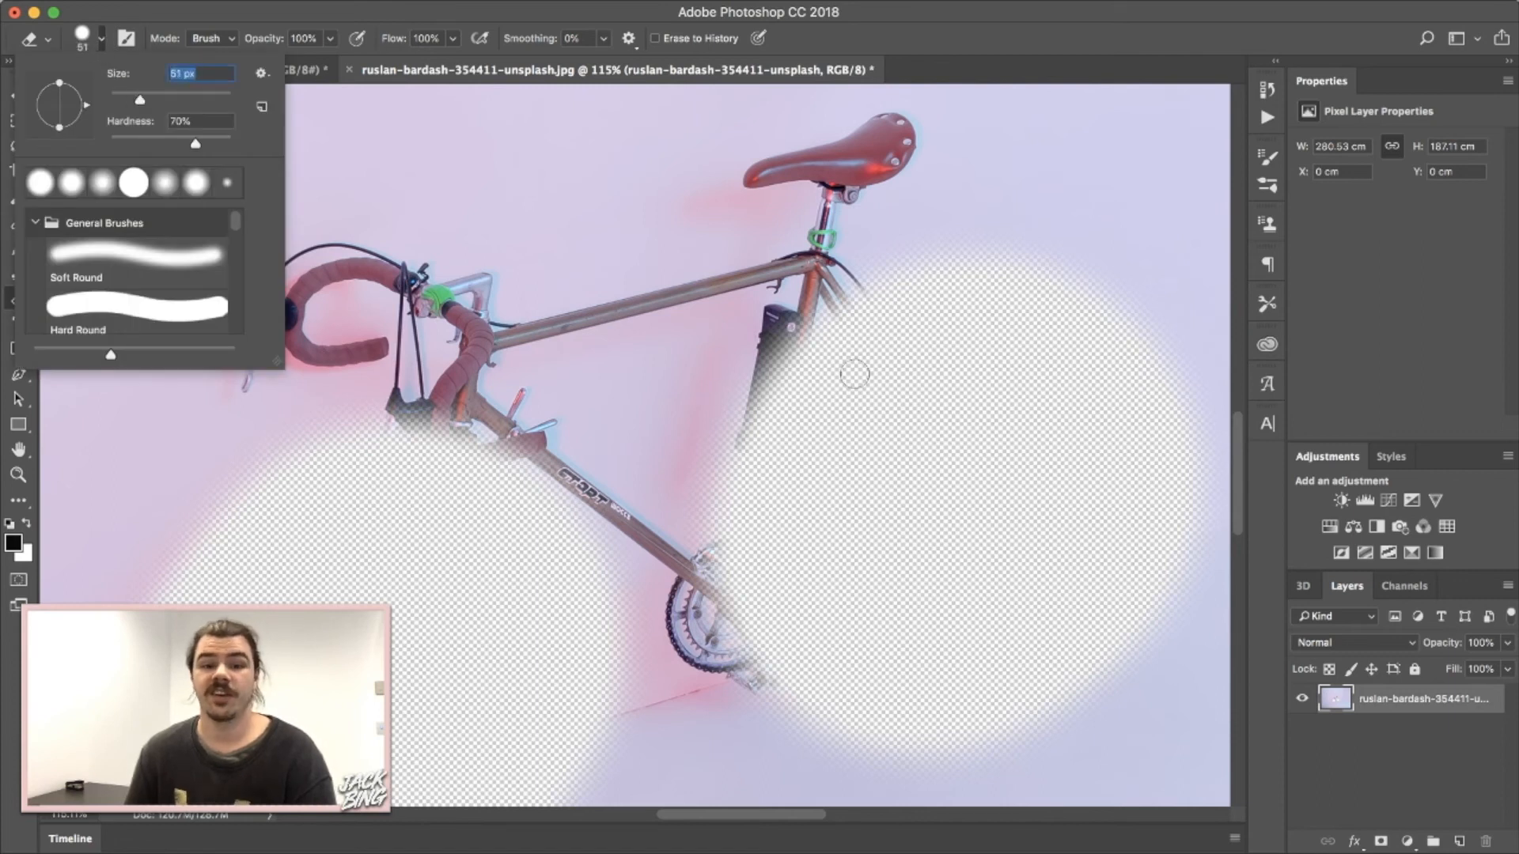
mouse_move(823, 204)
left_mouse_down()
mouse_move(755, 436)
mouse_move(618, 313)
mouse_move(767, 662)
mouse_move(491, 403)
mouse_move(435, 329)
mouse_move(800, 302)
left_mouse_up()
scroll(651, 383, "down", 5)
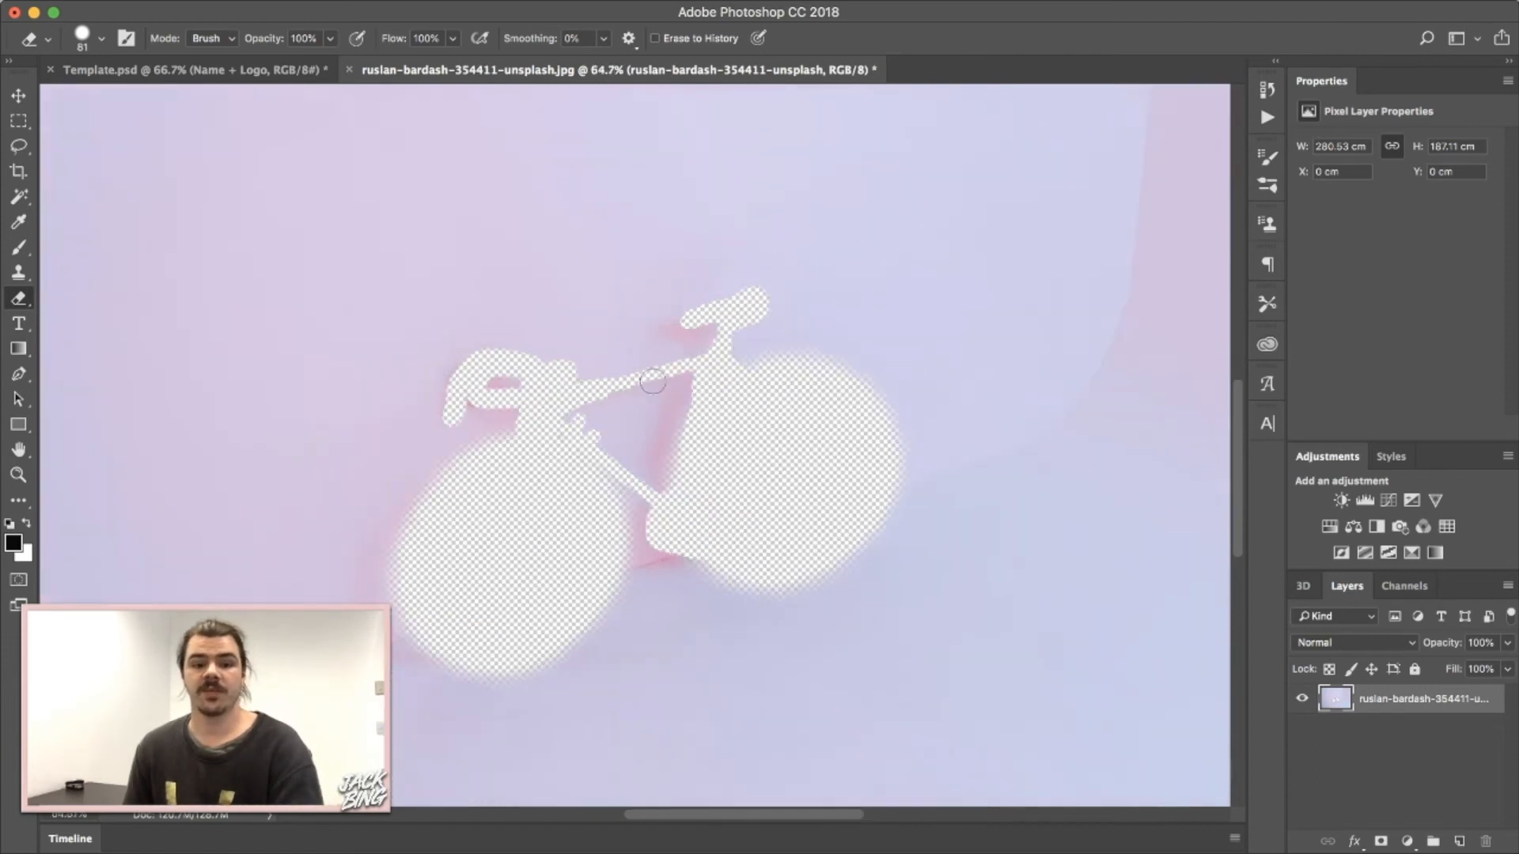
Step: Enlarge the black rectangle on the layer beneath the photo to about 2518 × 1708 px, covering the whole erased bicycle area
scroll(652, 383, "up", 1)
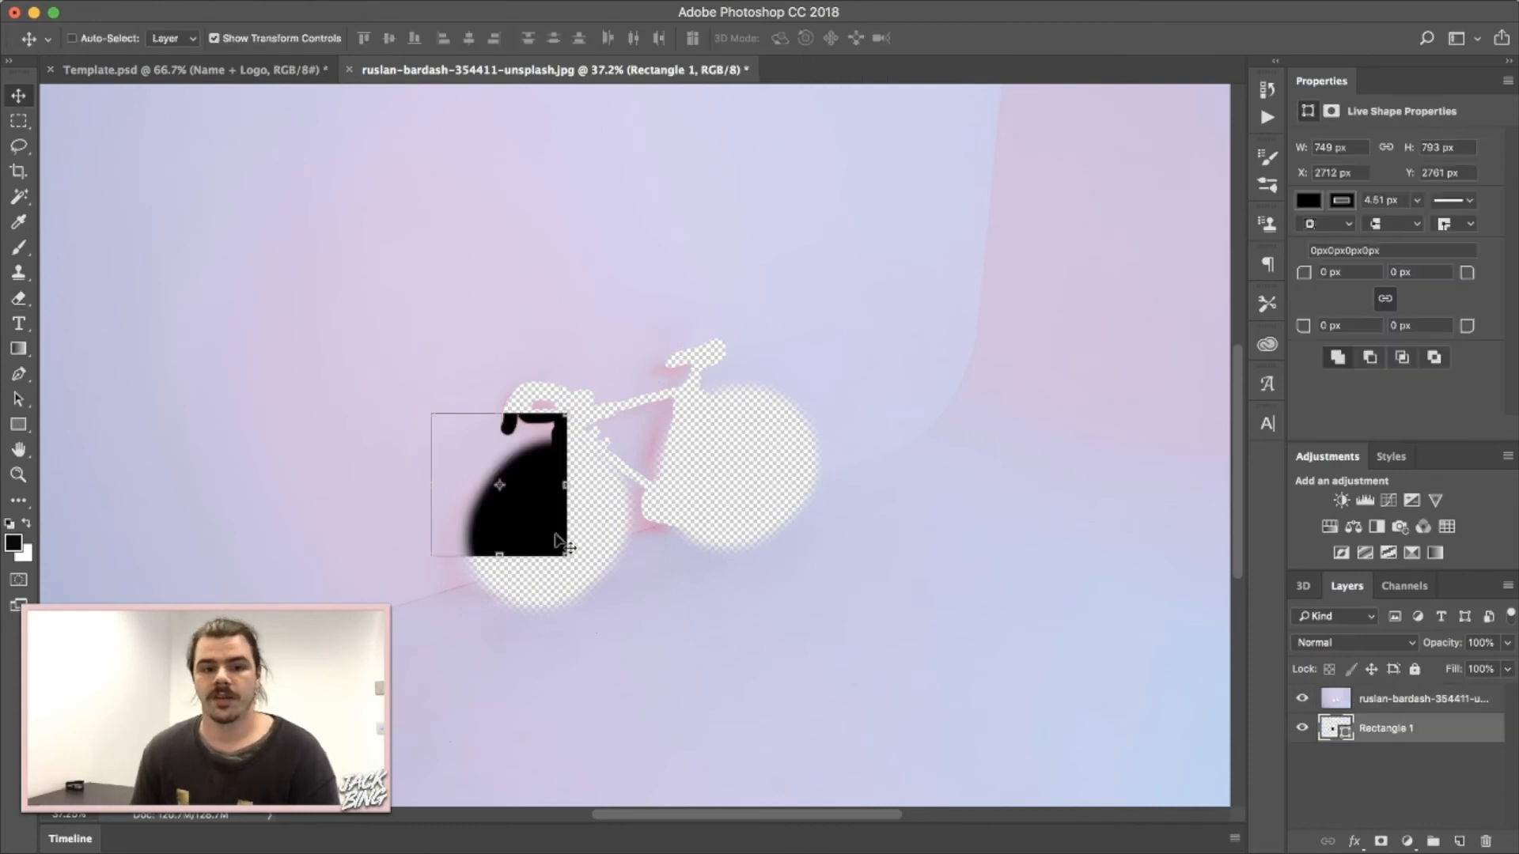
left_click_drag(546, 541, 685, 422)
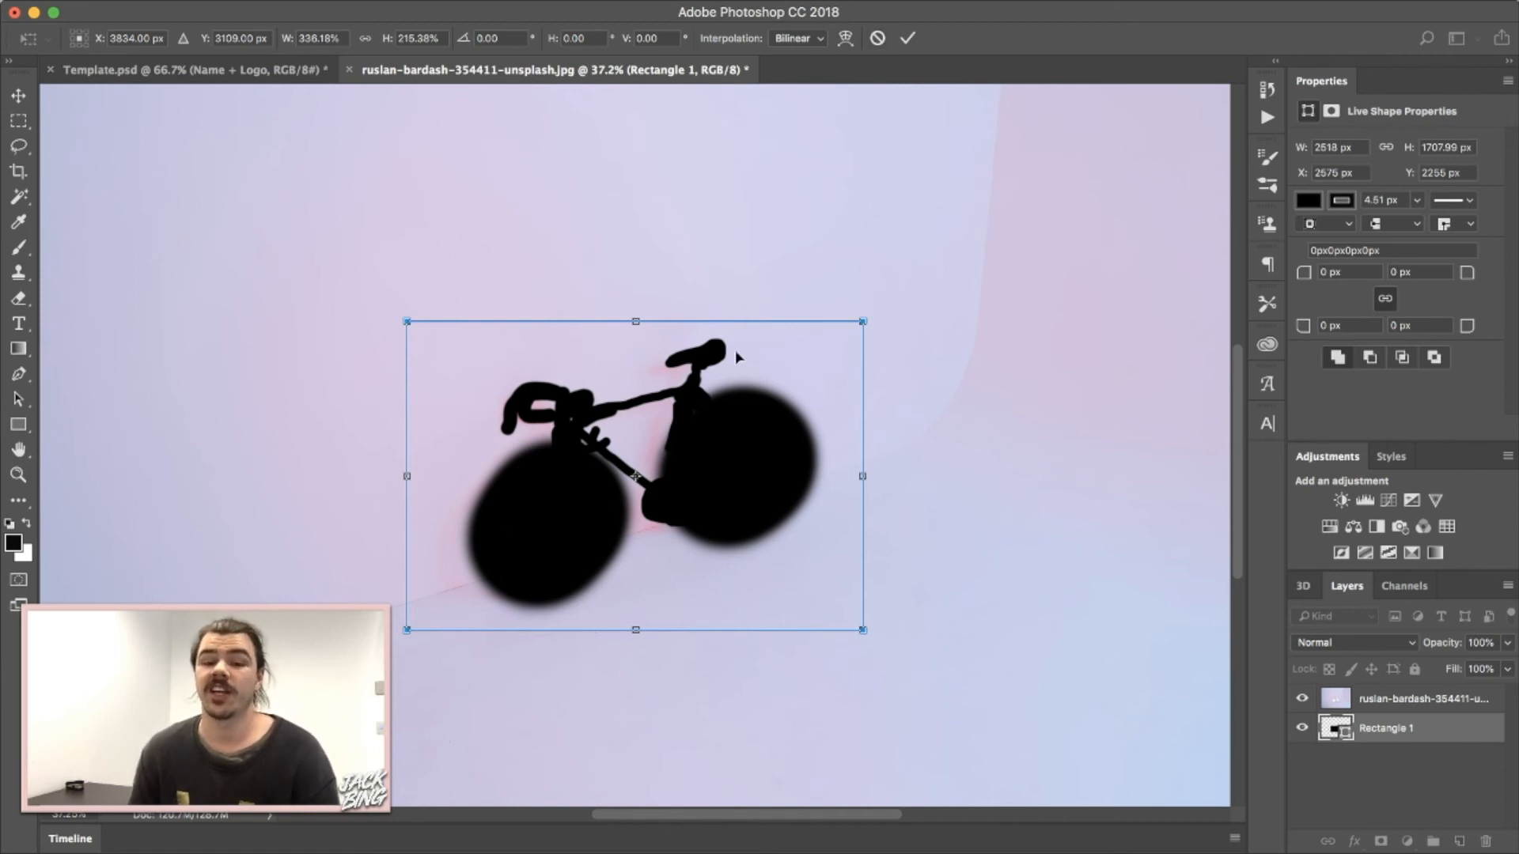
Step: Rasterize the rectangle layer and fill it with the pink-to-lilac radial gradient drawn across the erased bicycle area
scroll(832, 135, "right", 2)
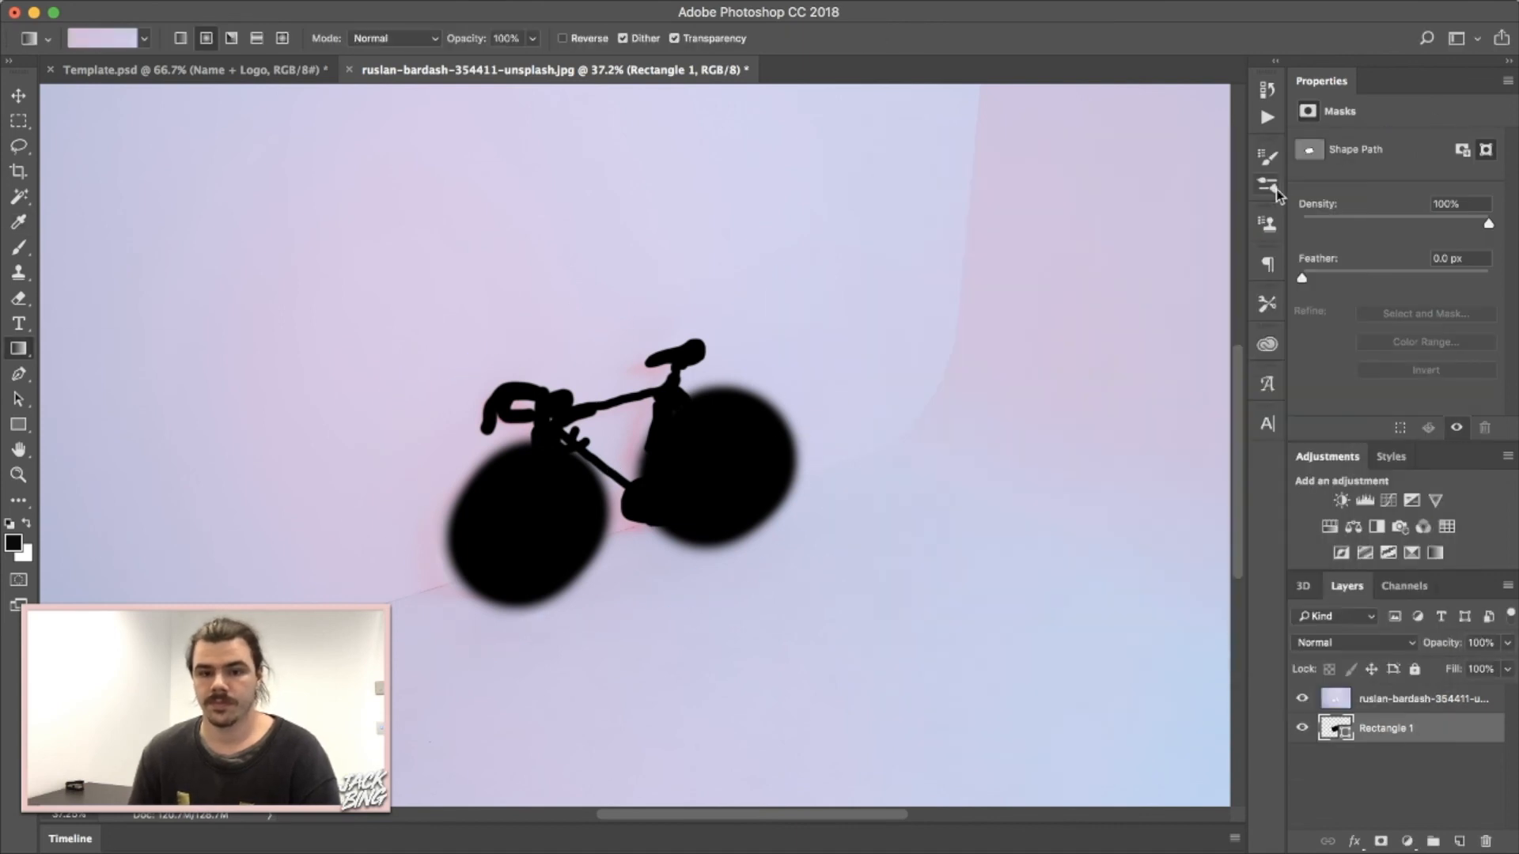
right_click(1393, 727)
left_click(1210, 353)
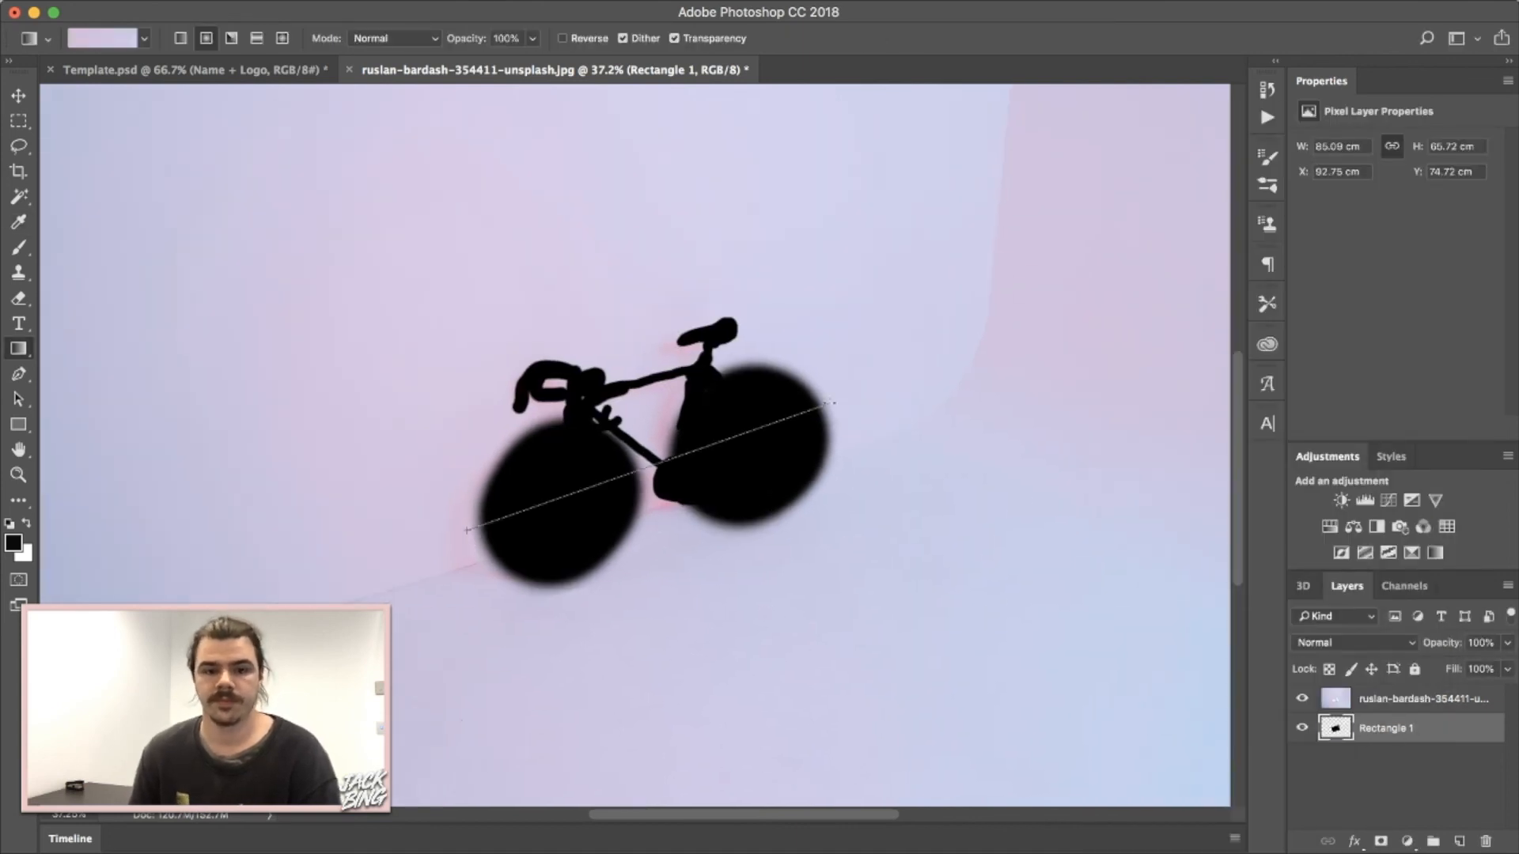
left_click_drag(529, 494, 721, 456)
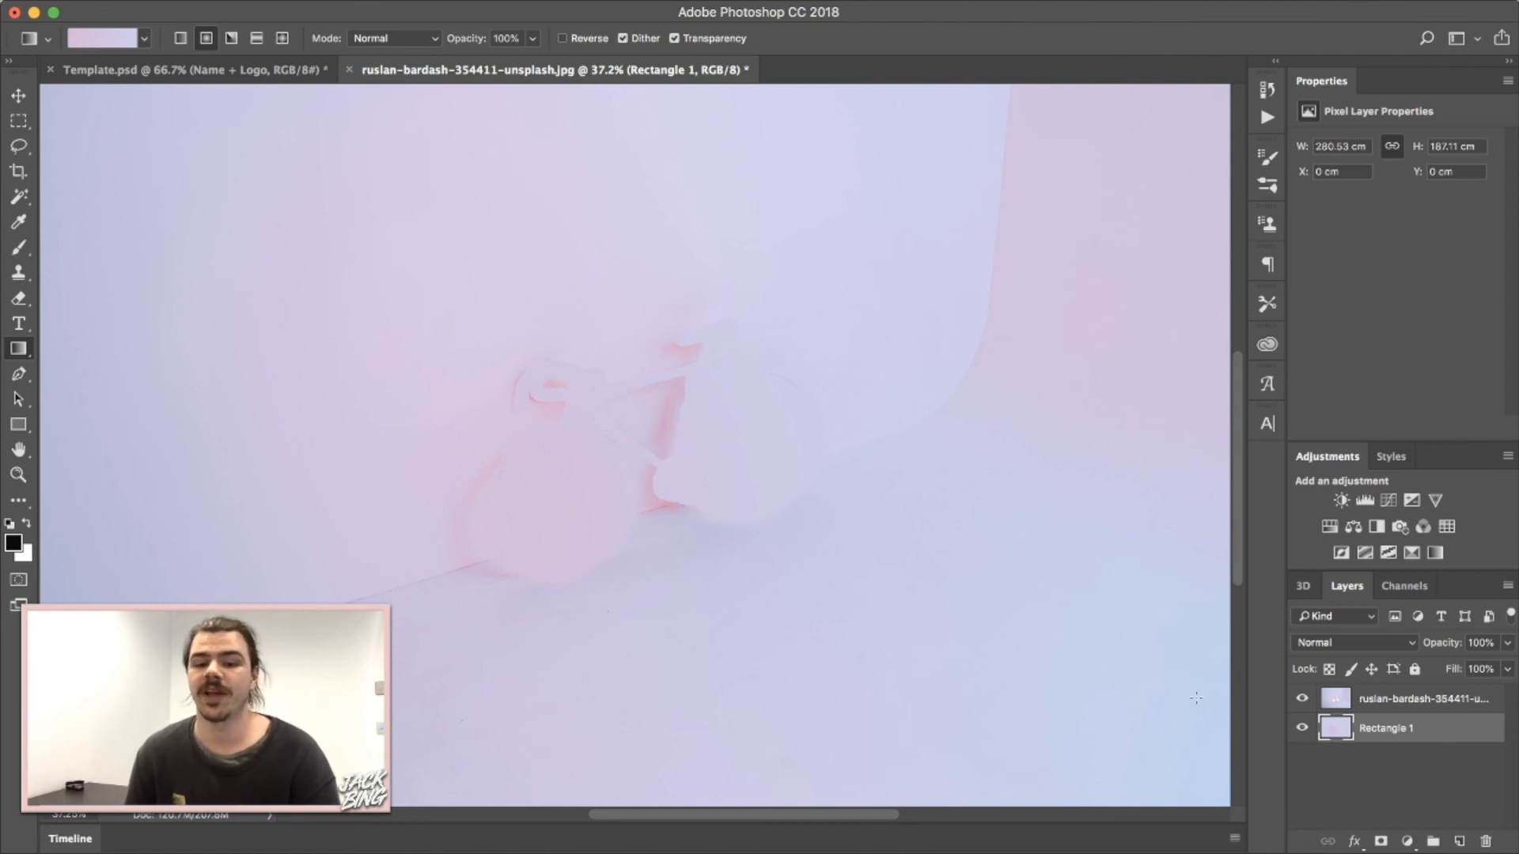
Step: View the whole image without transform controls to examine how the gradient blends into the erased area
left_click(18, 95)
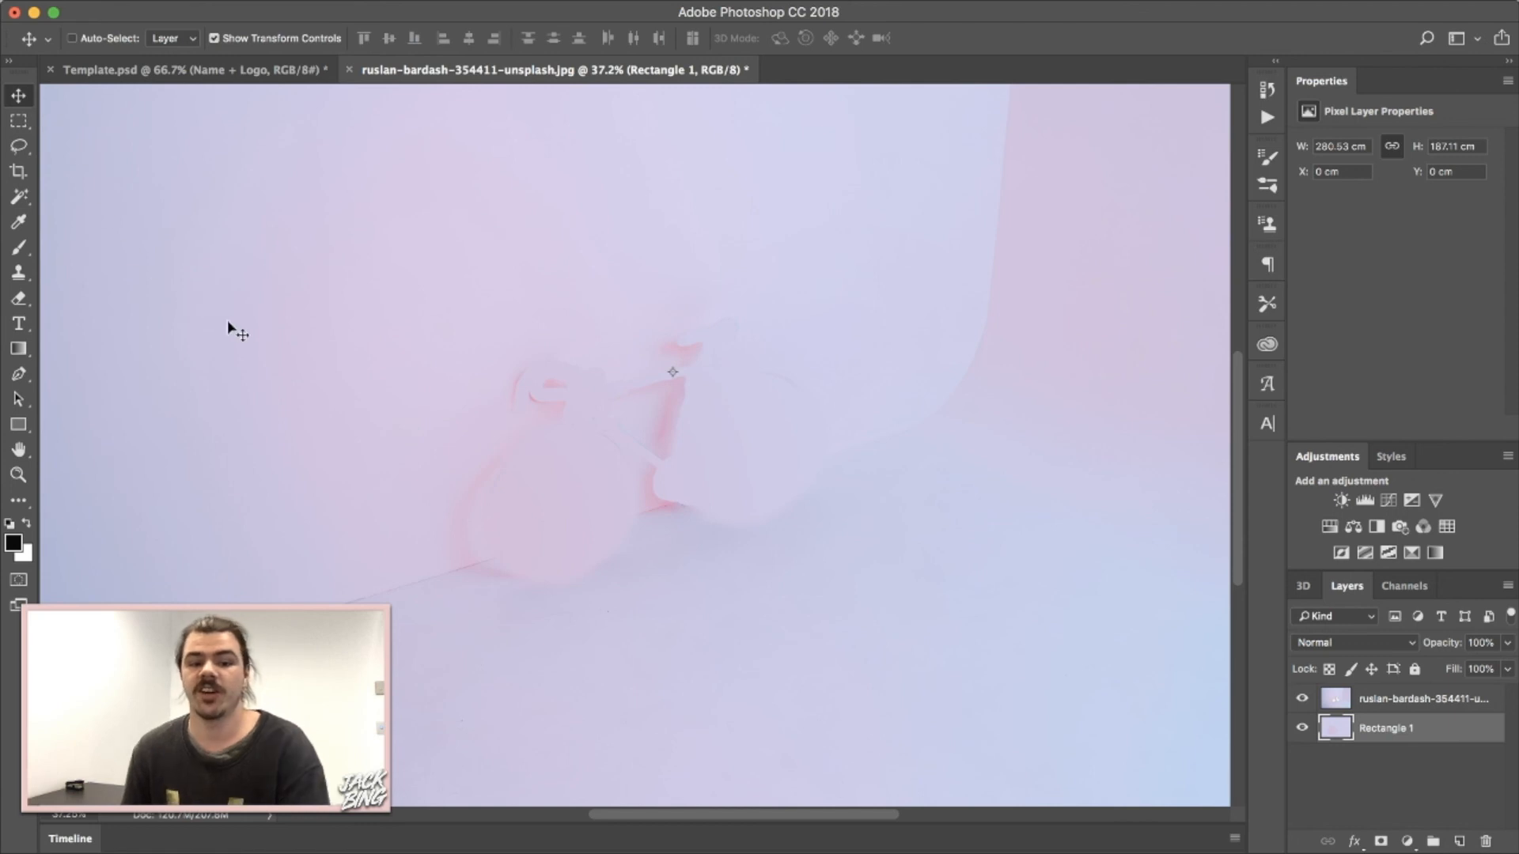
scroll(699, 468, "down", 5)
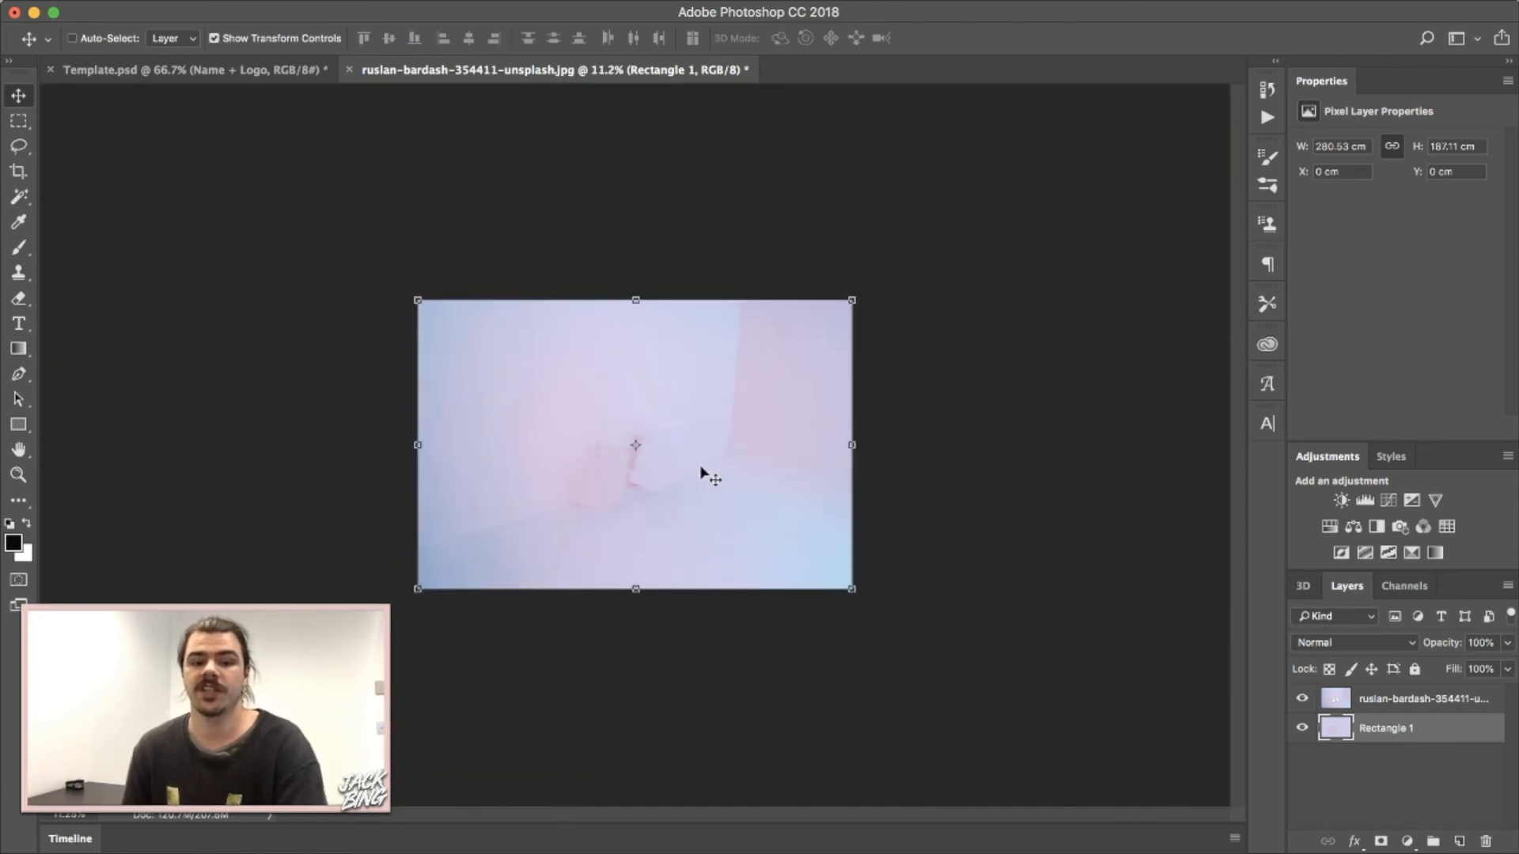
scroll(710, 475, "up", 1)
left_click(18, 120)
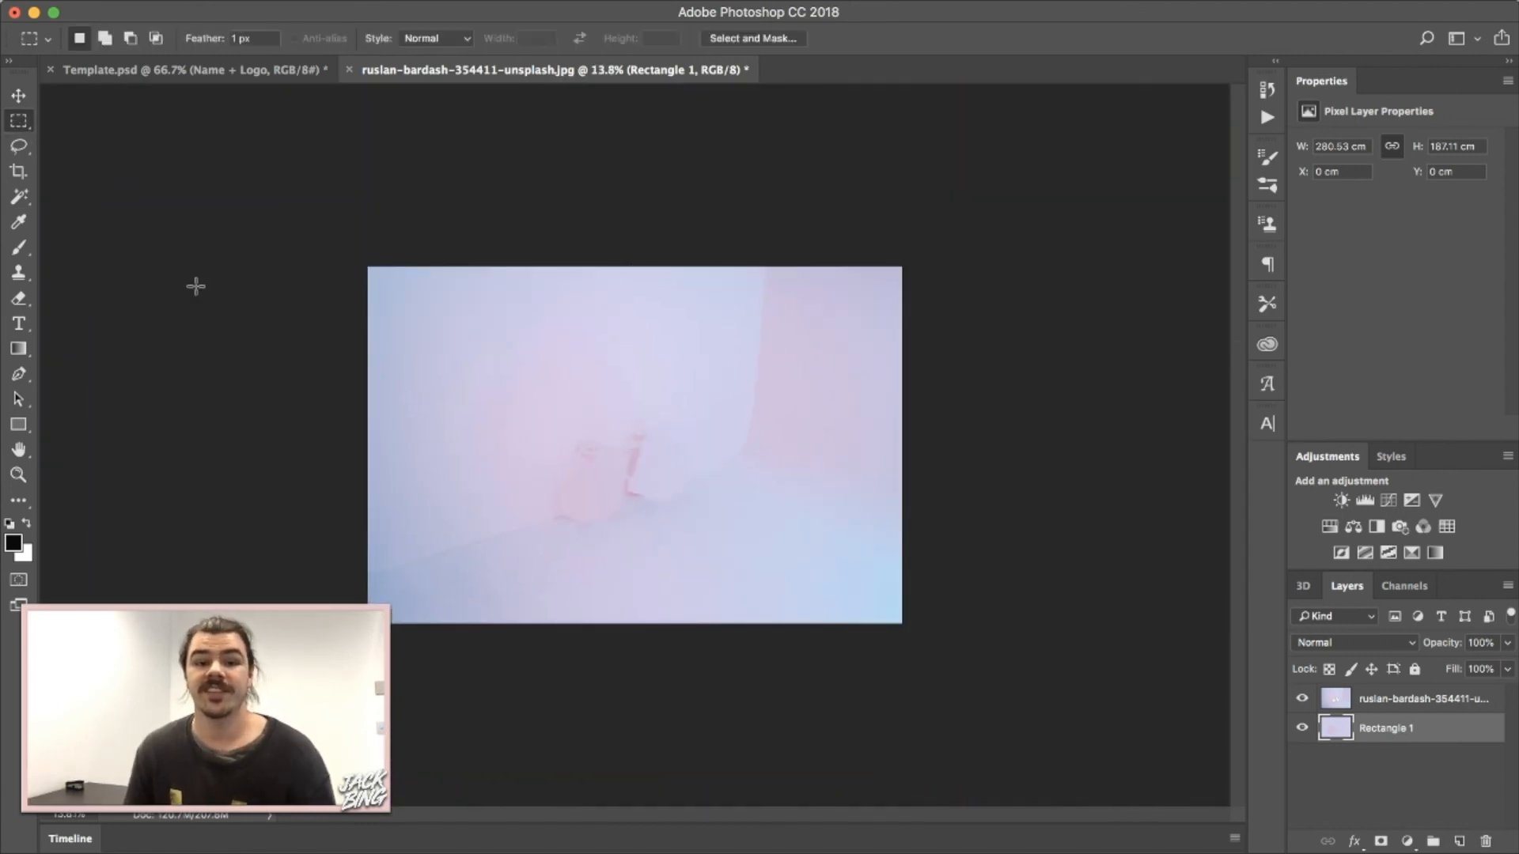